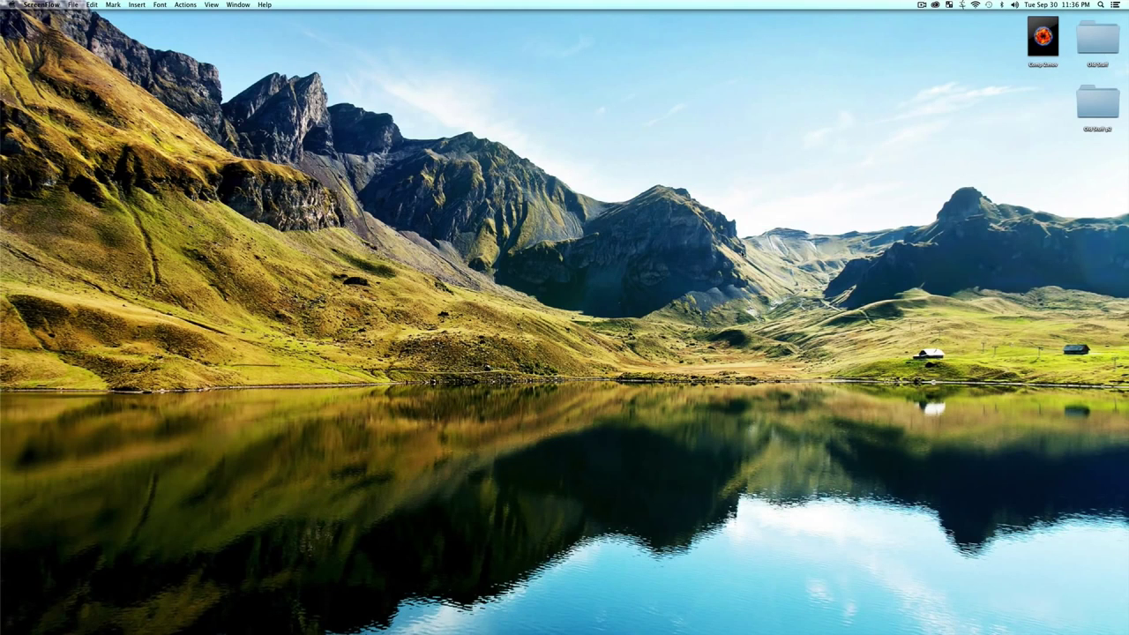
Preview the Comp 2.mov file on the desktop and close the preview.
{"action": "left_click", "coordinate": [1038, 49]}
{"action": "key", "text": "space"}
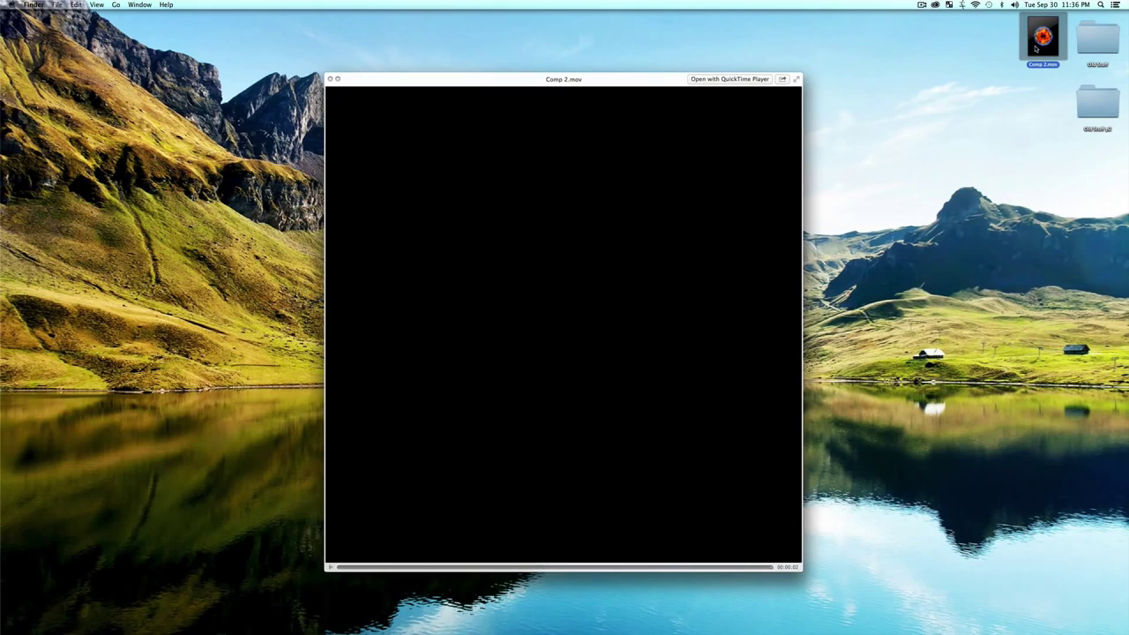
{"action": "key", "text": "space"}
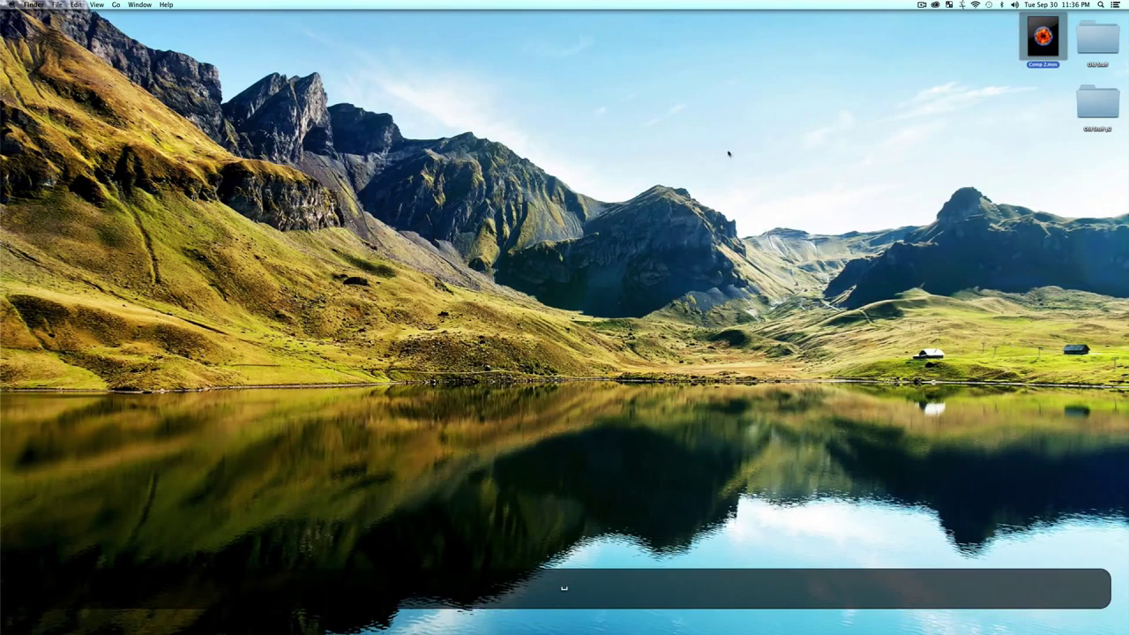
{"action": "left_click", "coordinate": [654, 196]}
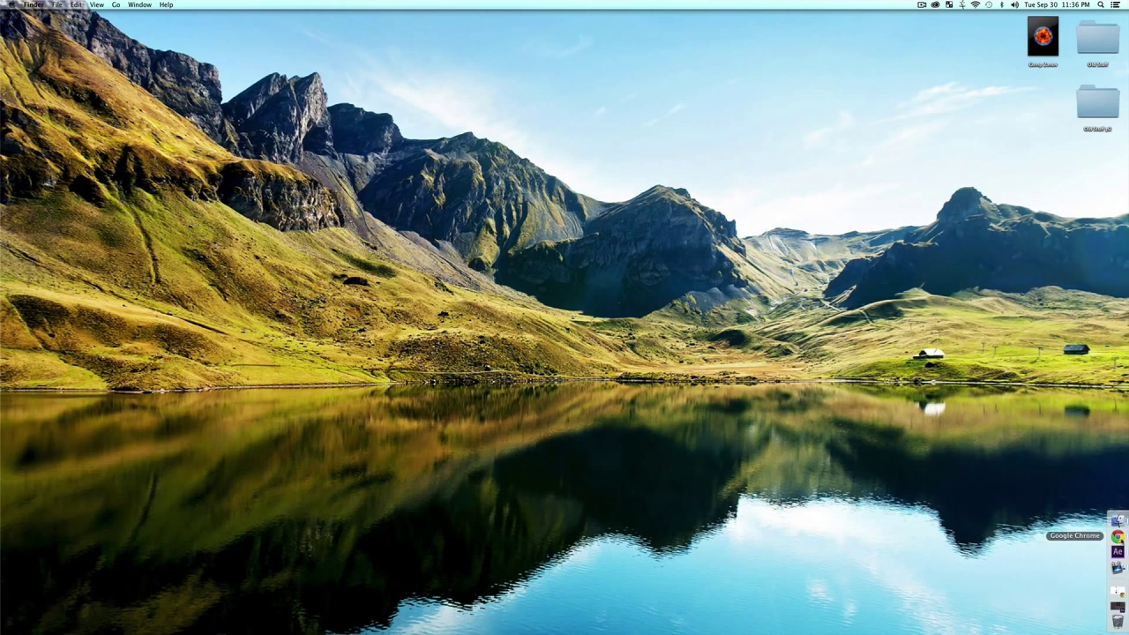
Switch to Chrome, download the Ultra Explosions script from the Mt. Mograph Freebies page, and hide the browser.
{"action": "left_click", "coordinate": [1118, 538]}
{"action": "scroll", "coordinate": [354, 456], "scroll_direction": "up", "scroll_amount": 15}
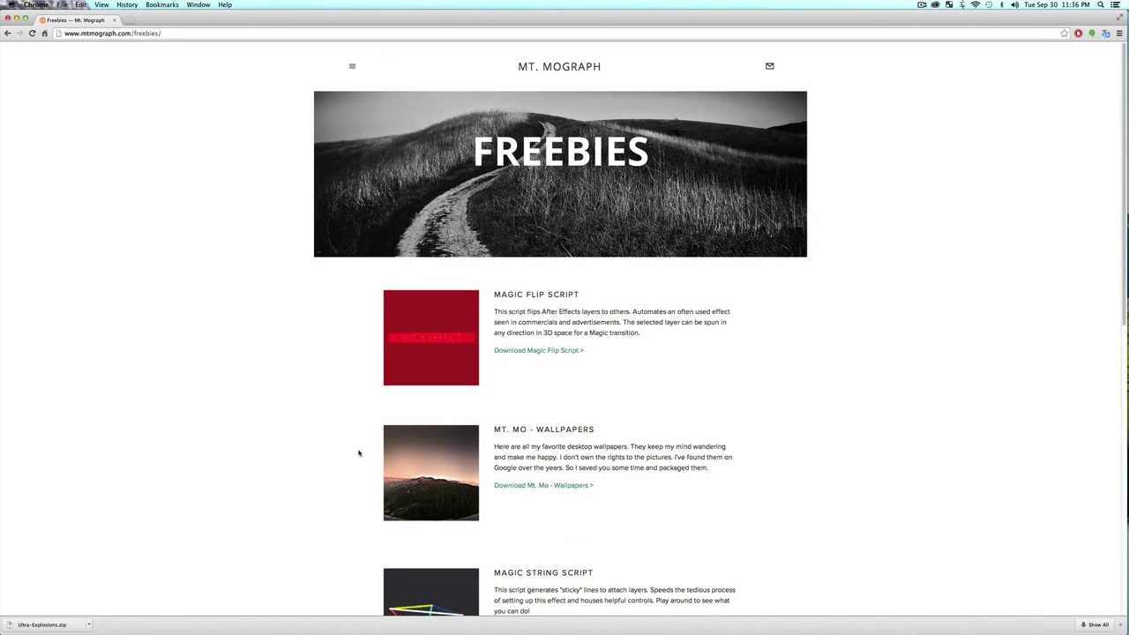
{"action": "scroll", "coordinate": [373, 440], "scroll_direction": "down", "scroll_amount": 10}
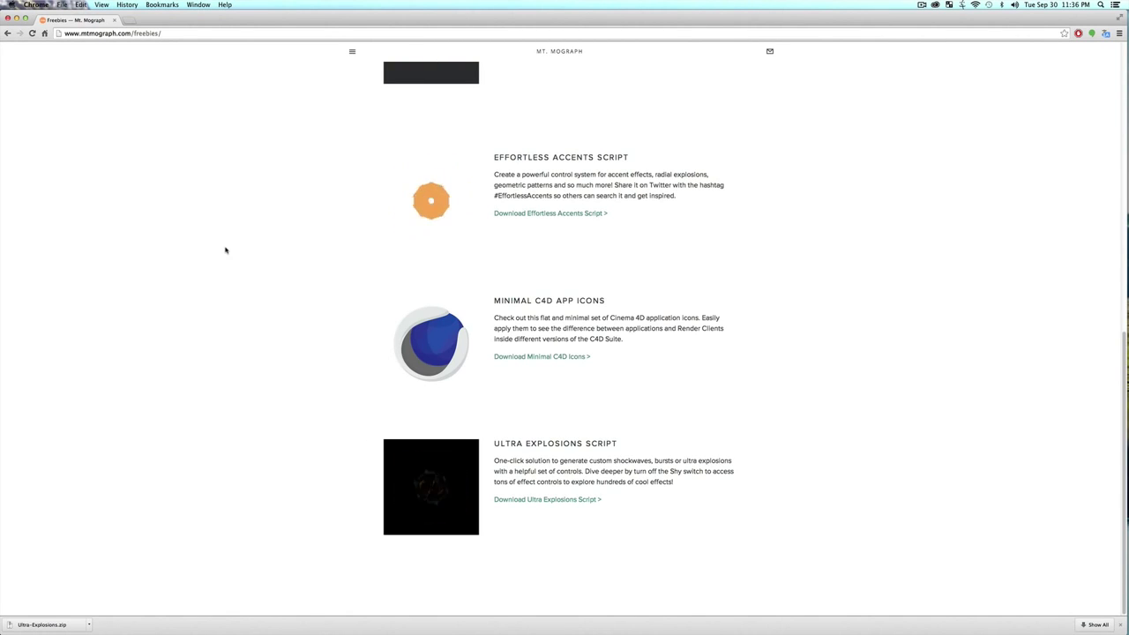
{"action": "scroll", "coordinate": [225, 251], "scroll_direction": "up", "scroll_amount": 1}
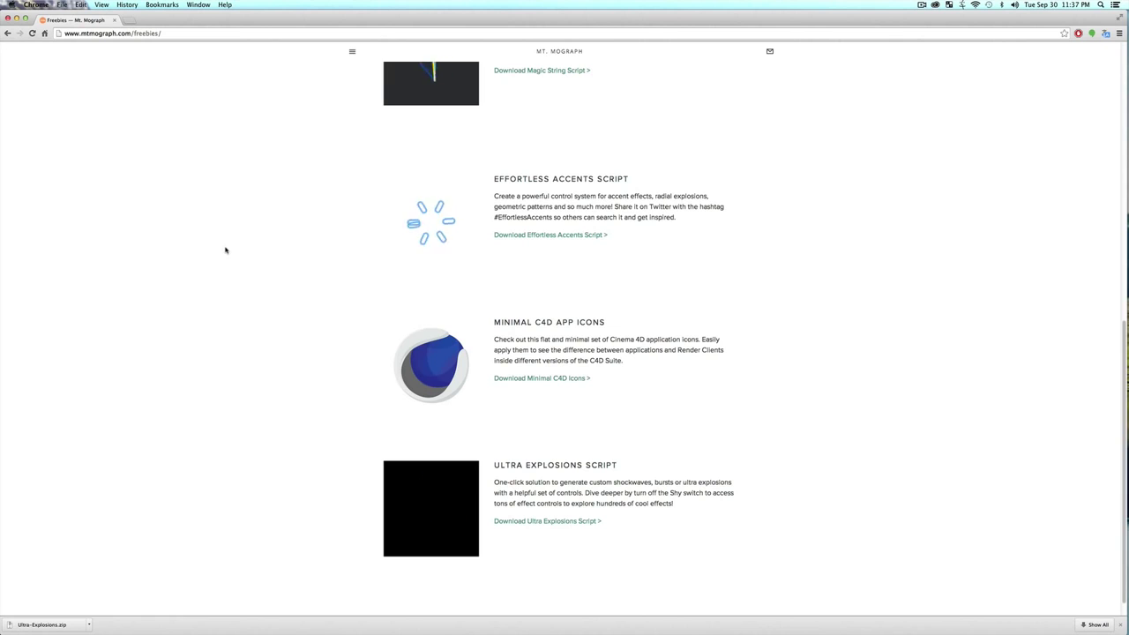
{"action": "scroll", "coordinate": [694, 303], "scroll_direction": "up", "scroll_amount": 15}
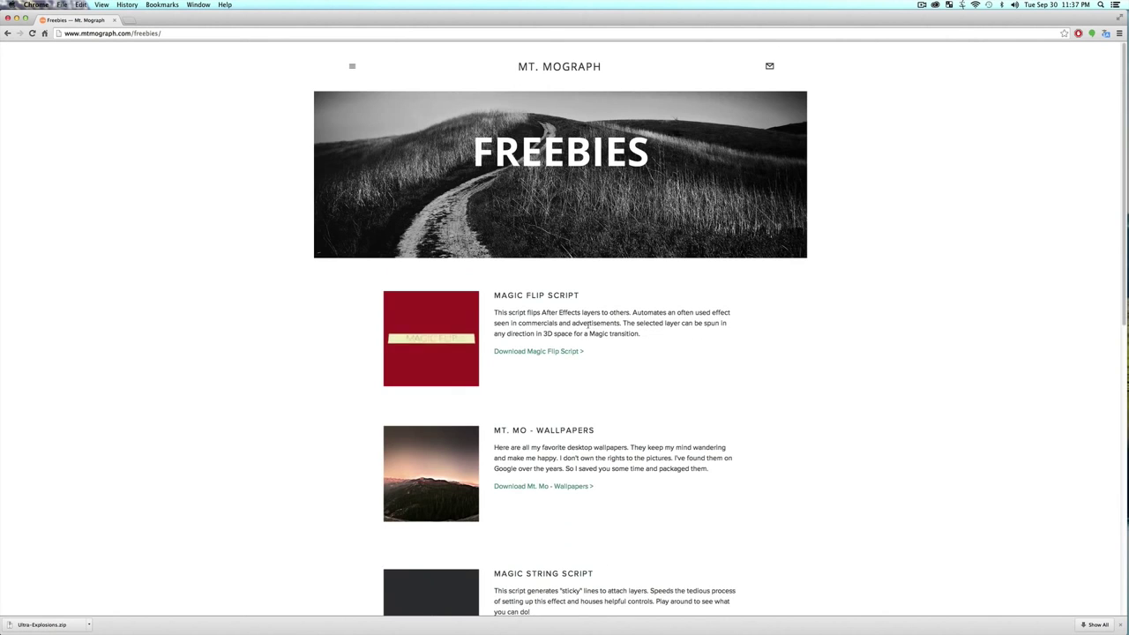
{"action": "scroll", "coordinate": [600, 435], "scroll_direction": "down", "scroll_amount": 15}
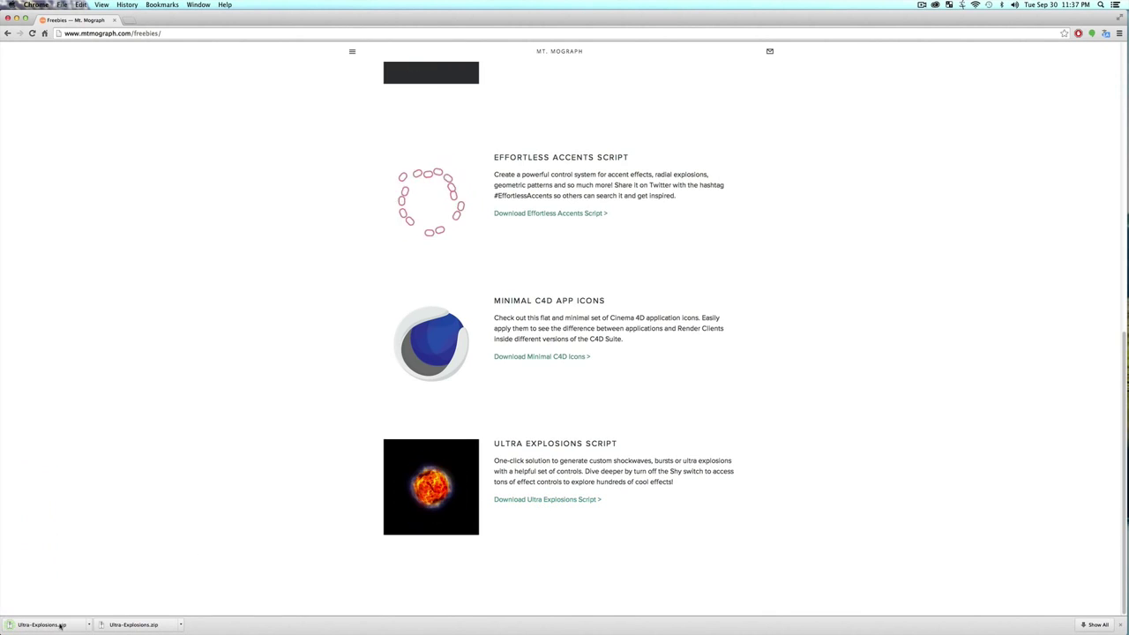
{"action": "key", "text": "super+h"}
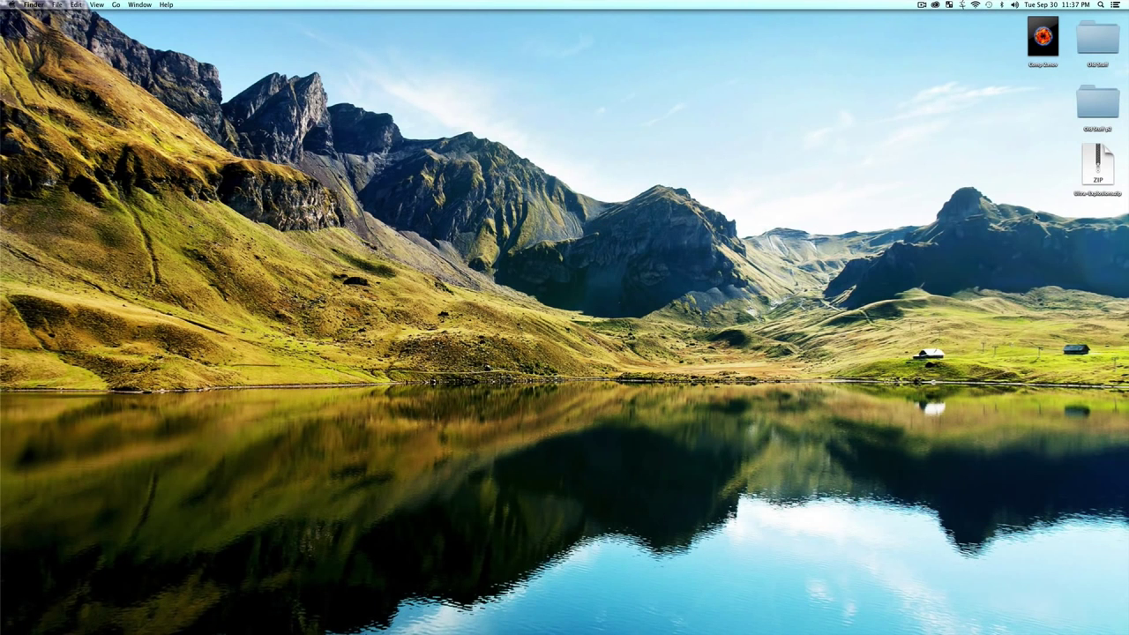
Extract Ultra-Explosions.zip on the desktop and place the extracted JSXBIN script beside the archive.
{"action": "left_click", "coordinate": [1090, 157]}
{"action": "double_click", "coordinate": [1090, 157]}
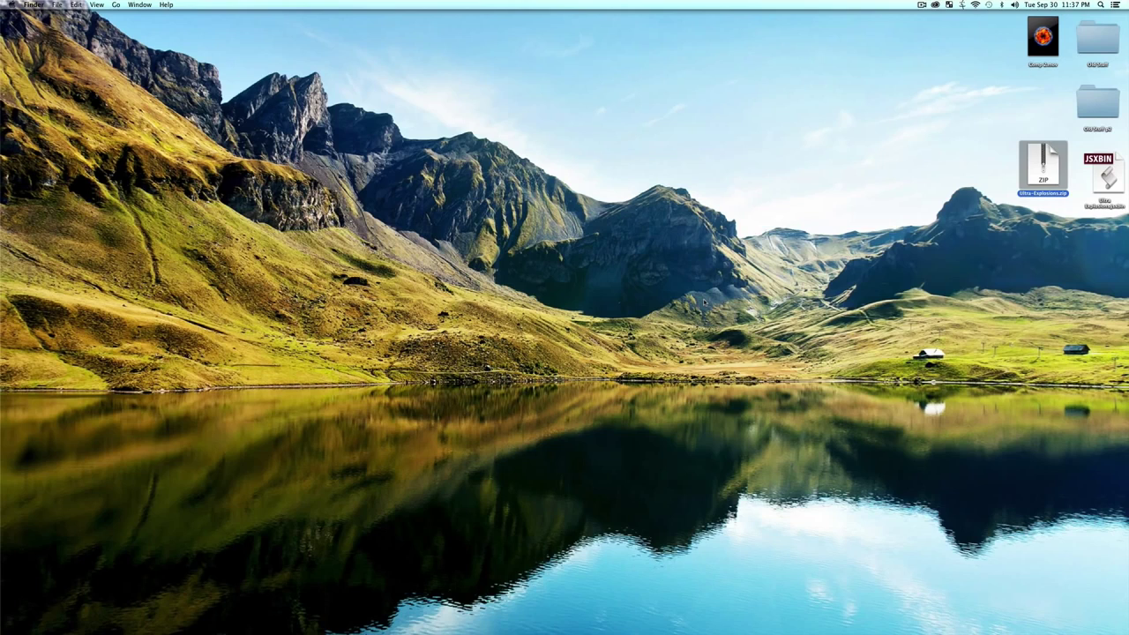
{"action": "left_click_drag", "start_coordinate": [1106, 174], "coordinate": [1098, 169]}
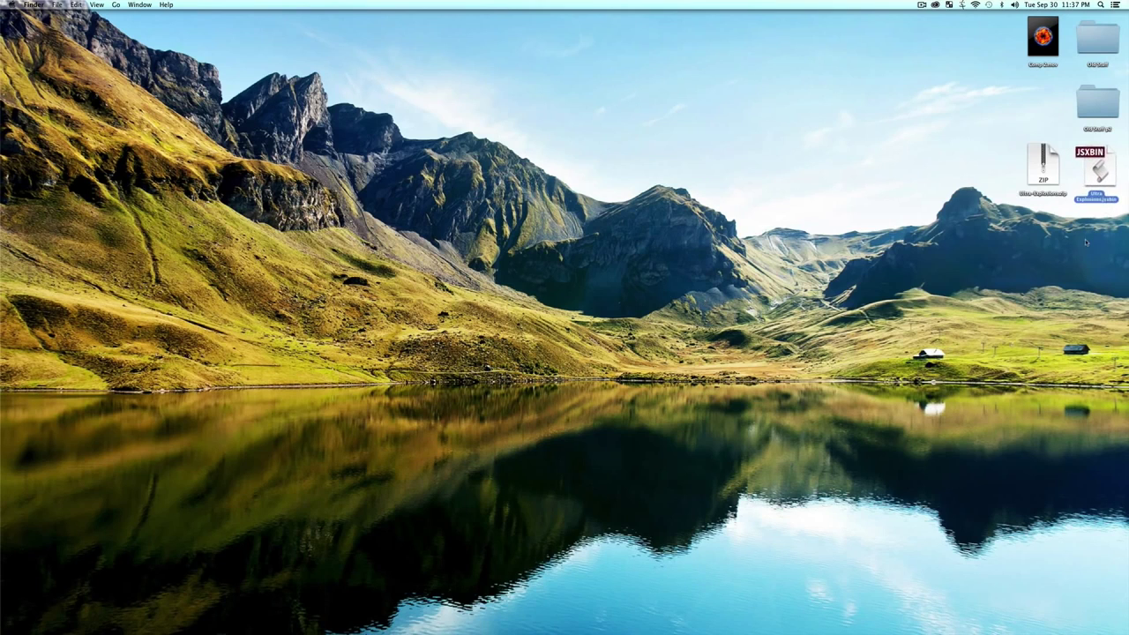
Switch to After Effects, open the Comp 2 timeline and scrub through the finished explosion to about 0:00:01:14.
{"action": "left_click", "coordinate": [1117, 551]}
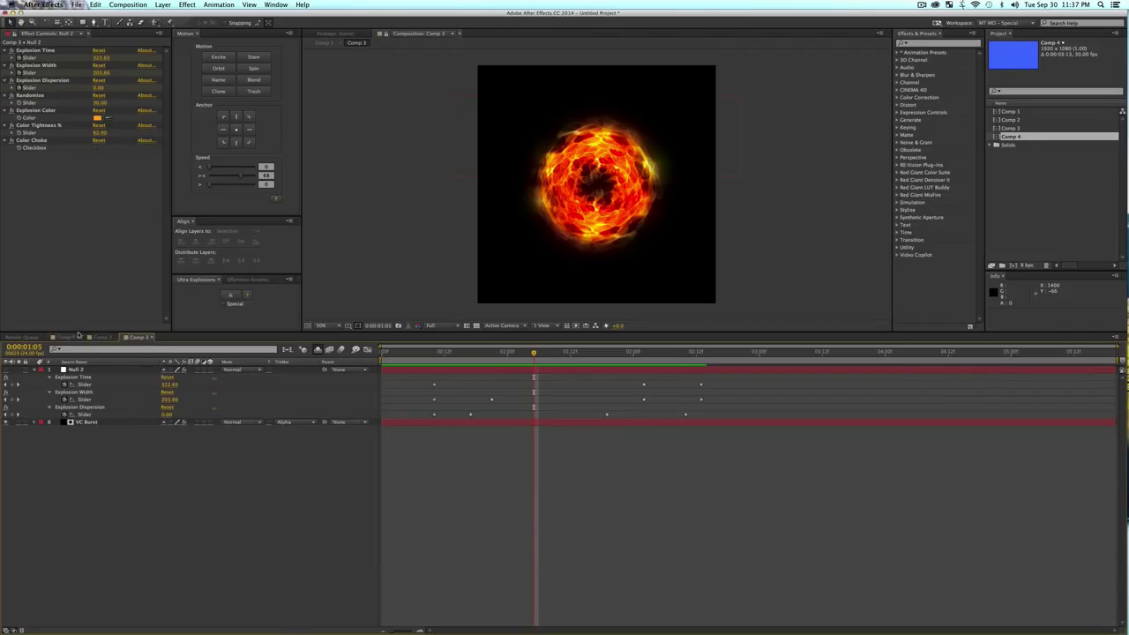
{"action": "left_click", "coordinate": [99, 337]}
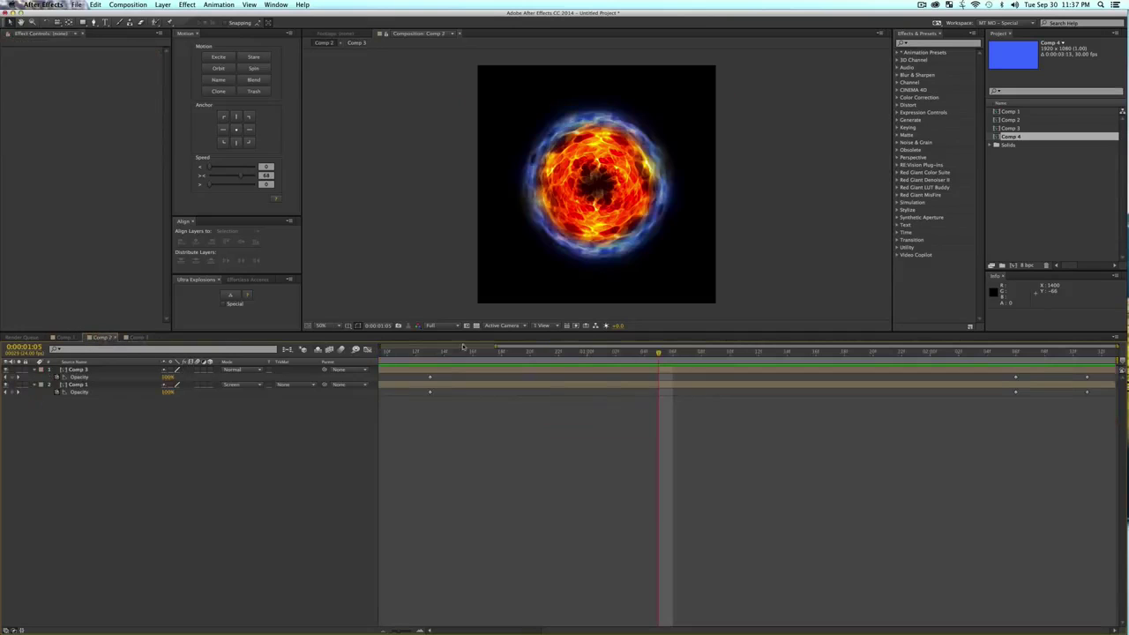
{"action": "left_click", "coordinate": [460, 352]}
{"action": "left_click_drag", "start_coordinate": [462, 352], "coordinate": [782, 370]}
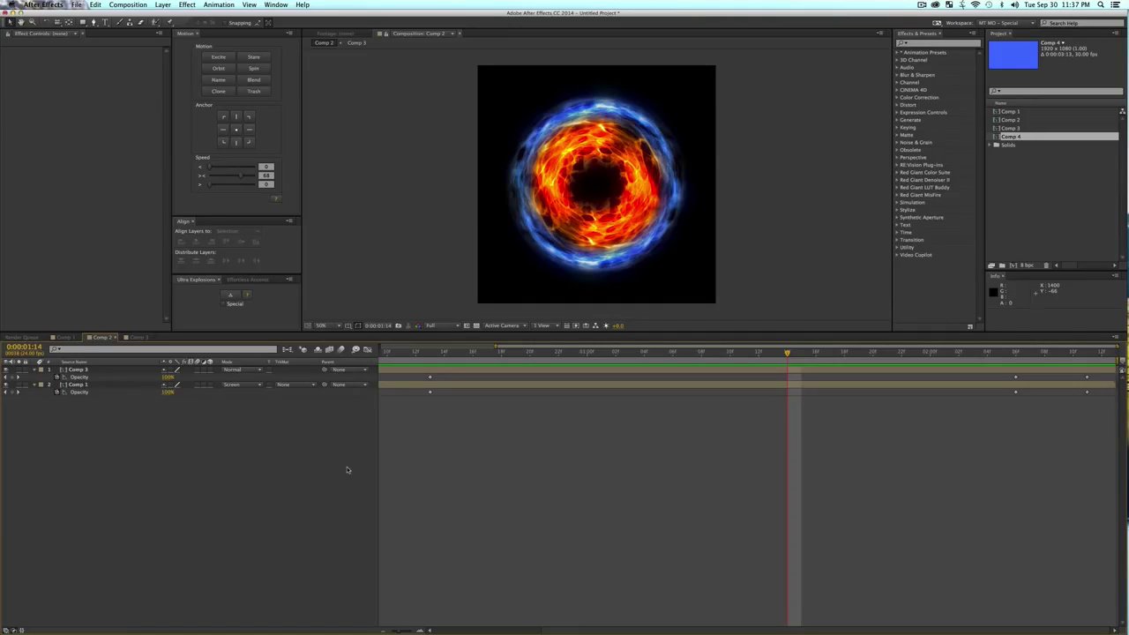
Create a new 1920 x 1080 px composition at 30 fps with a duration of 0:00:03:13.
{"action": "key", "text": "super"}
{"action": "left_click", "coordinate": [181, 291]}
{"action": "key", "text": "super+n"}
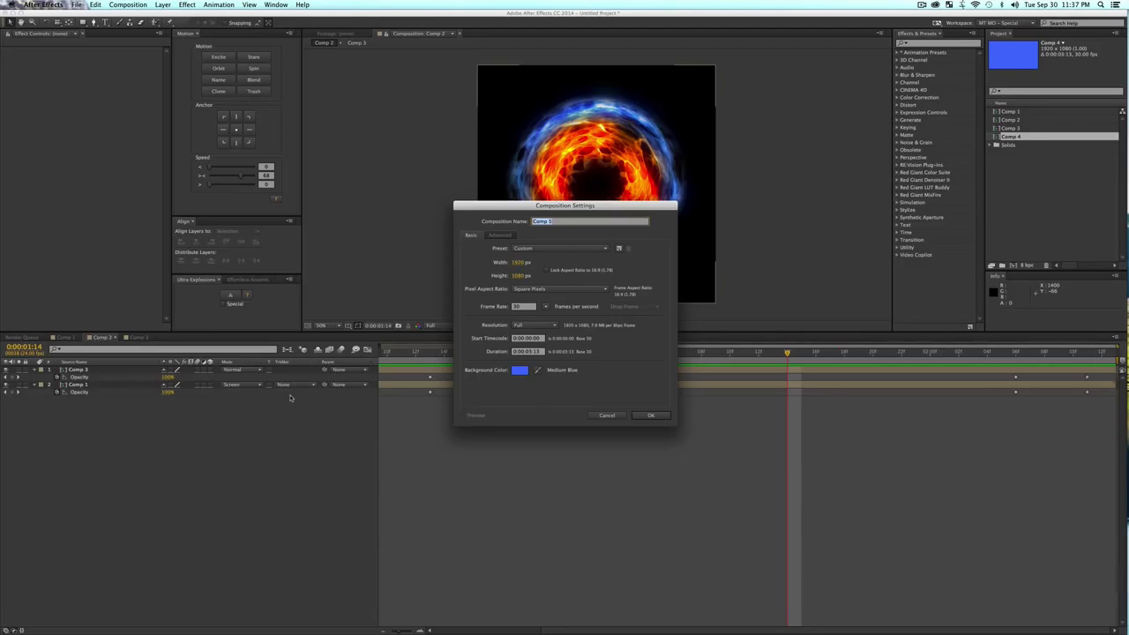
{"action": "key", "text": "Return"}
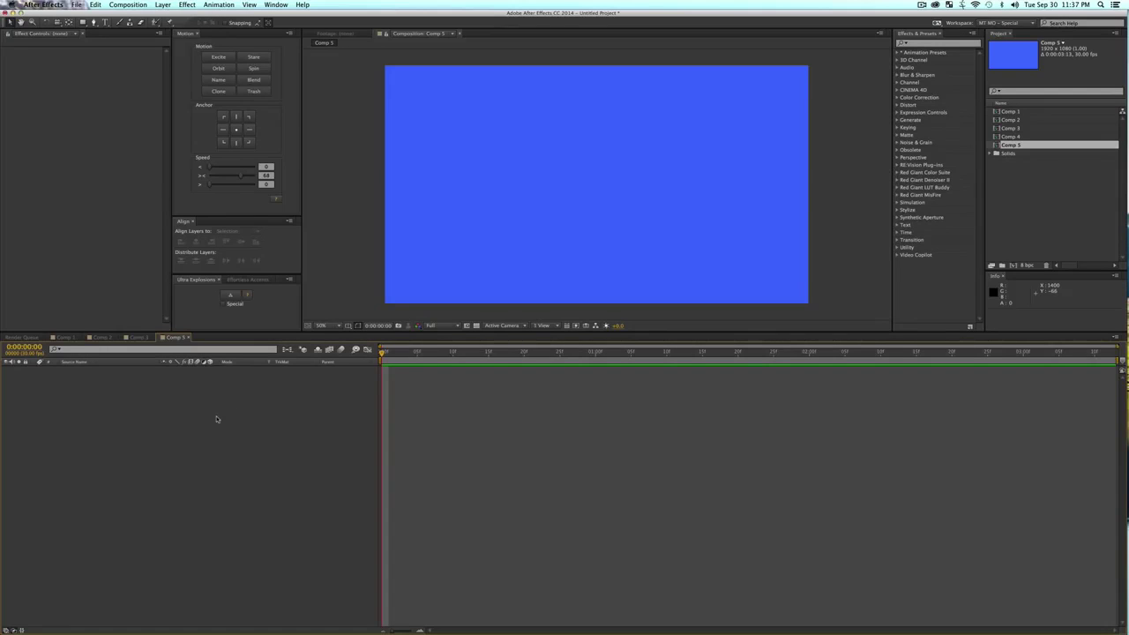
View the Ultra Explosions script's information window and its linked VC Tutorial page, and close the window back in After Effects.
{"action": "left_click", "coordinate": [246, 296]}
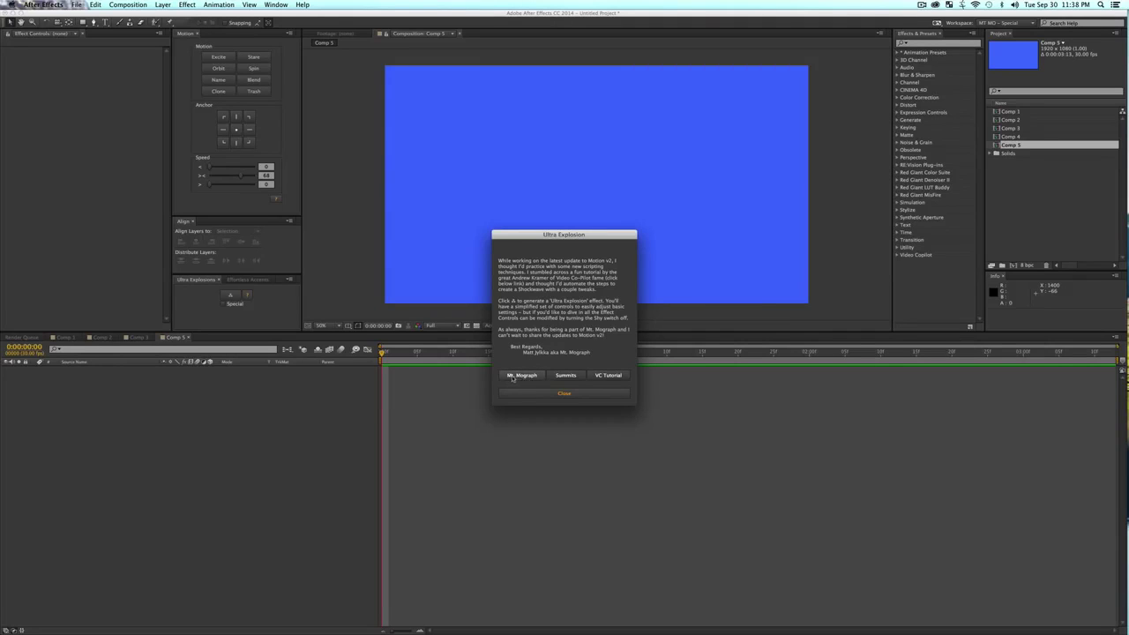
{"action": "left_click", "coordinate": [608, 375]}
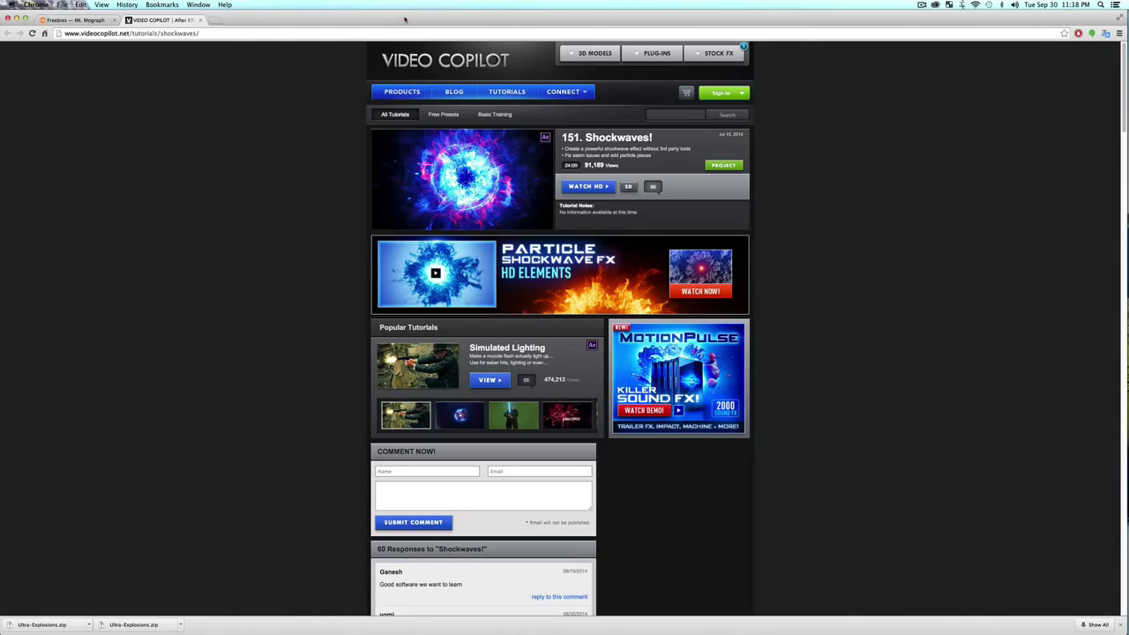
{"action": "key", "text": "super+Tab"}
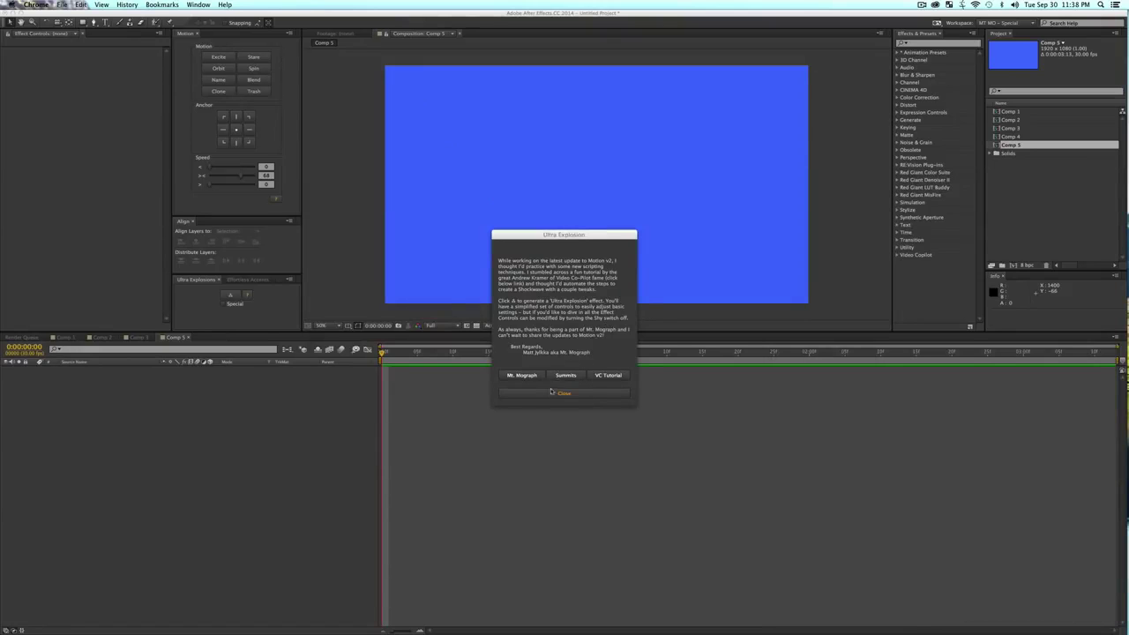
{"action": "left_click", "coordinate": [554, 393]}
{"action": "left_click", "coordinate": [555, 396]}
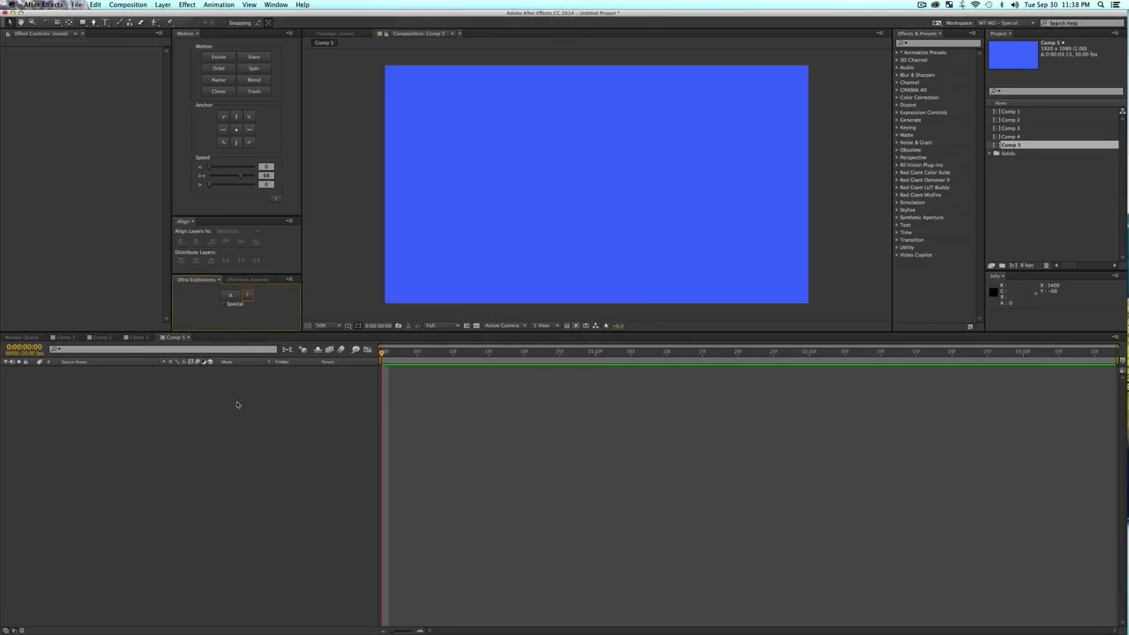
Generate an Ultra Explosion in the new composition with the Special option off.
{"action": "left_click", "coordinate": [224, 305]}
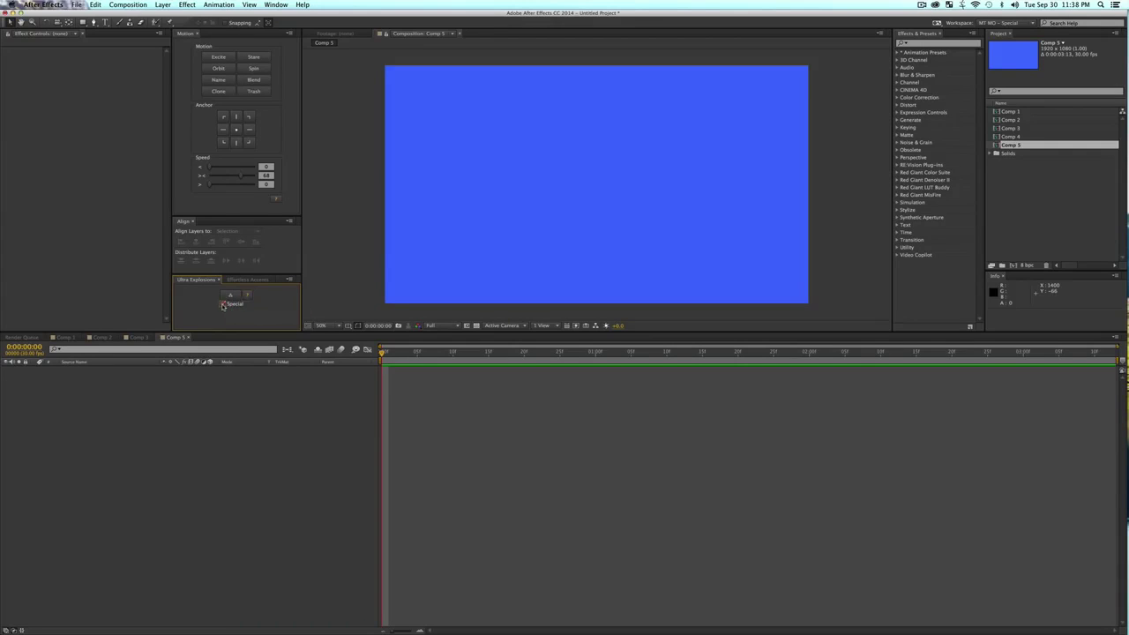
{"action": "left_click", "coordinate": [224, 306]}
{"action": "left_click", "coordinate": [228, 299]}
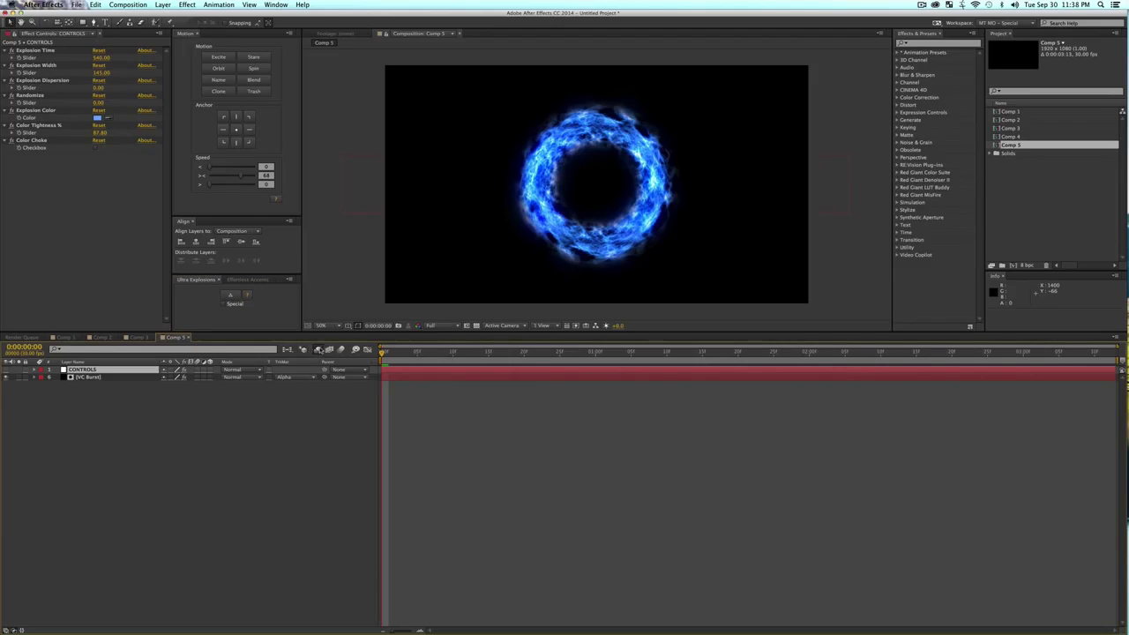
Reveal the shy layers of the explosion, list the effects on all layers, and hide the shy layers again.
{"action": "left_click", "coordinate": [317, 350]}
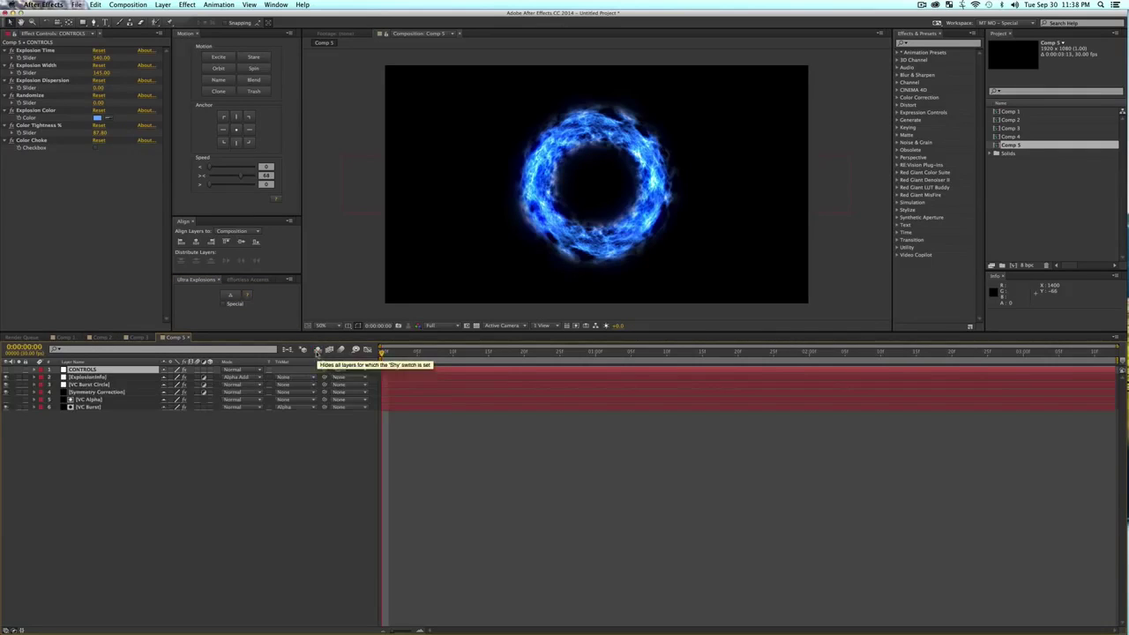
{"action": "left_click_drag", "start_coordinate": [108, 450], "coordinate": [78, 365]}
{"action": "key", "text": "e"}
{"action": "key", "text": "e"}
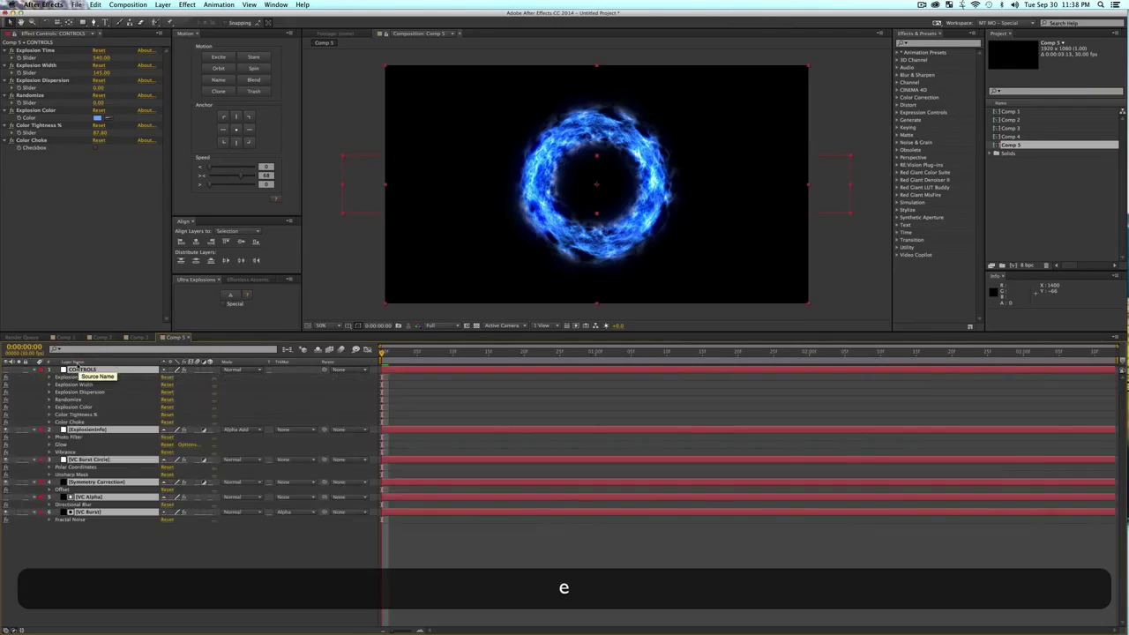
{"action": "left_click", "coordinate": [317, 351]}
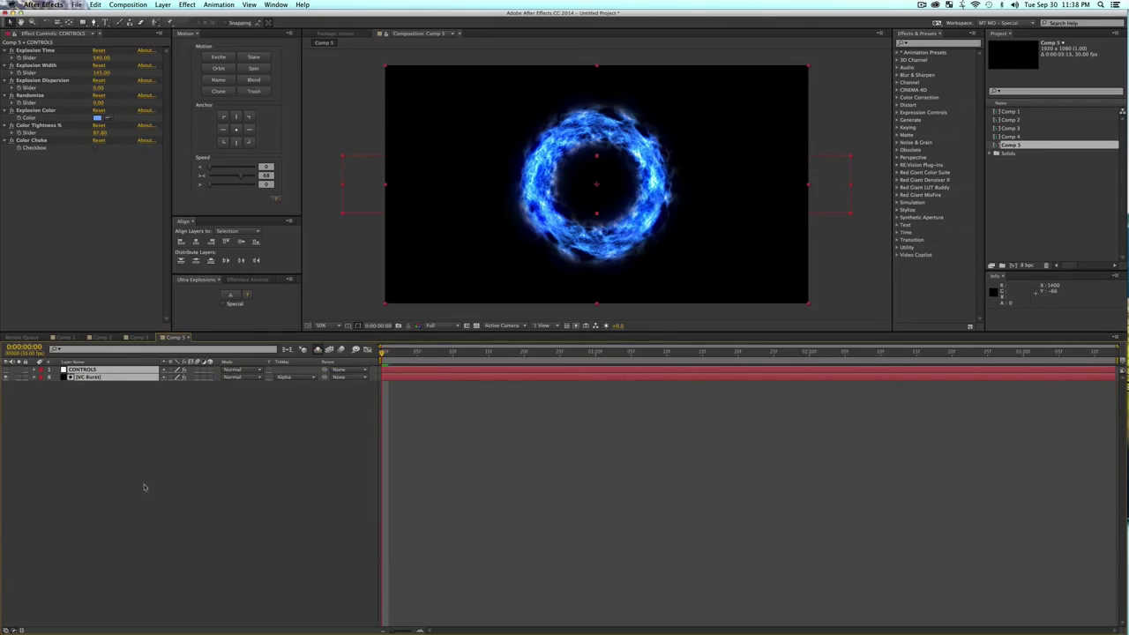
{"action": "left_click", "coordinate": [75, 441]}
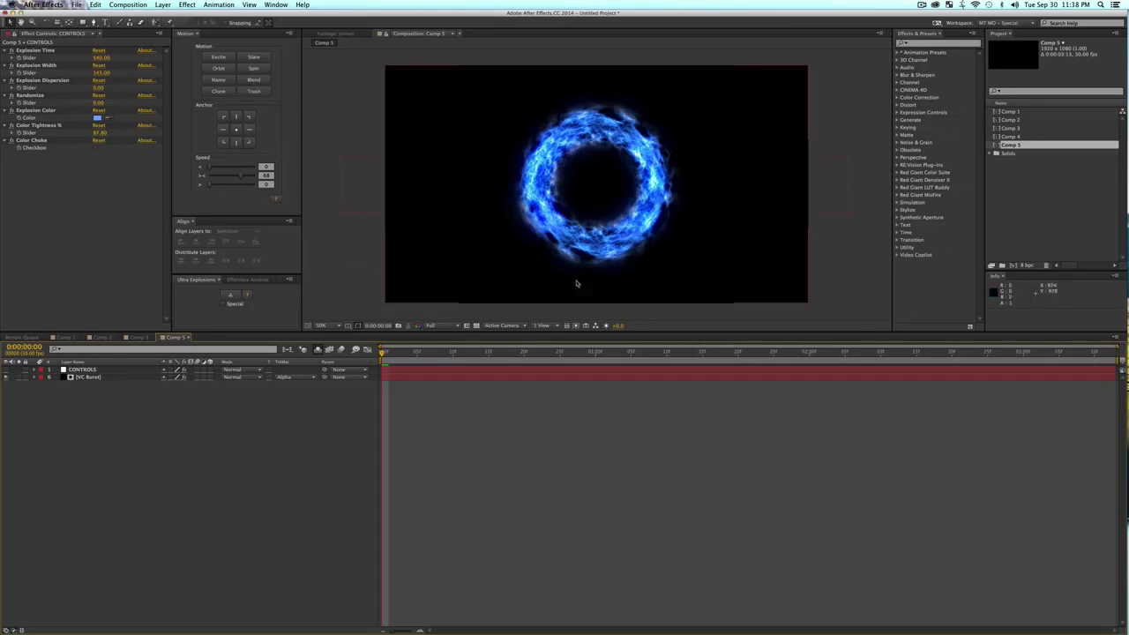
Run RAM previews of the explosion in Comp 5 to examine its default motion, and stop playback.
{"action": "left_click", "coordinate": [595, 352]}
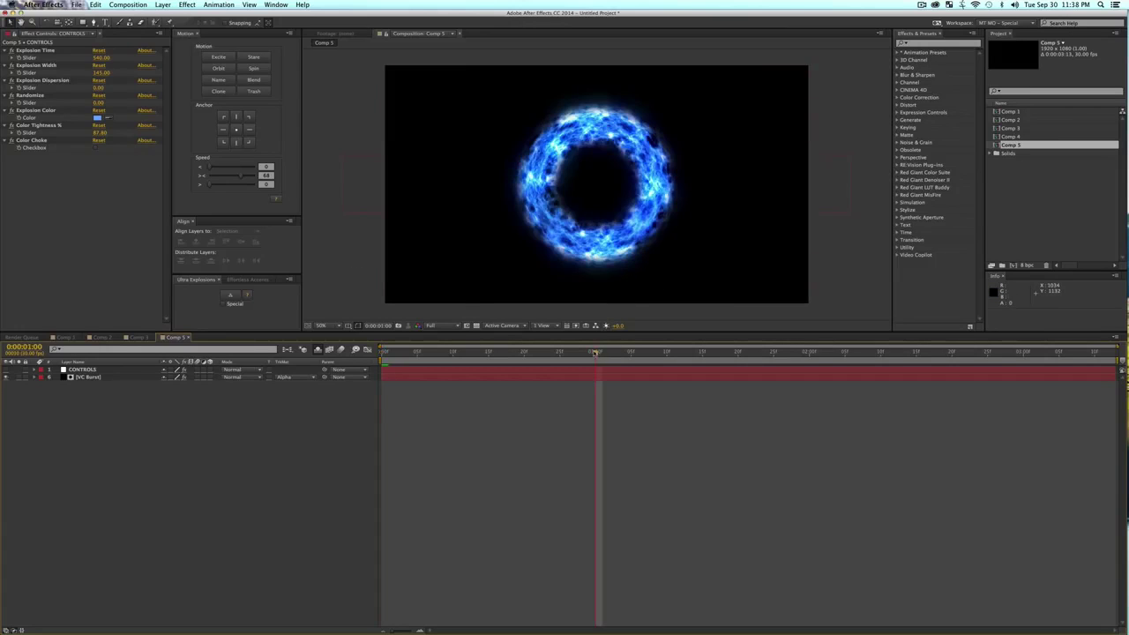
{"action": "key", "text": "0"}
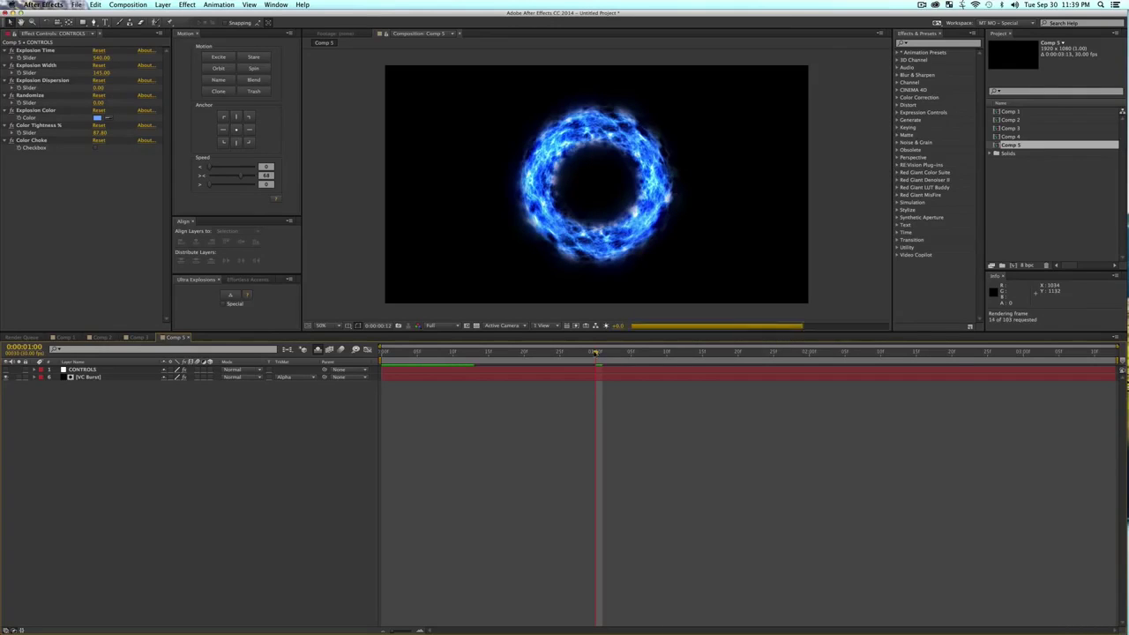
{"action": "key", "text": "0"}
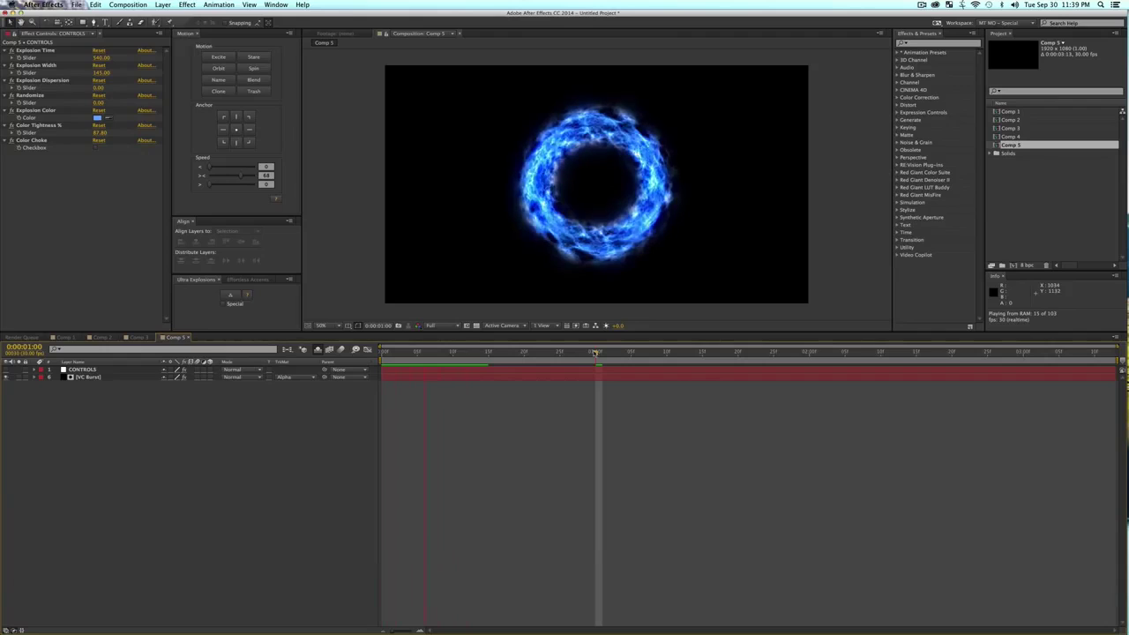
{"action": "key", "text": "space"}
{"action": "key", "text": "0"}
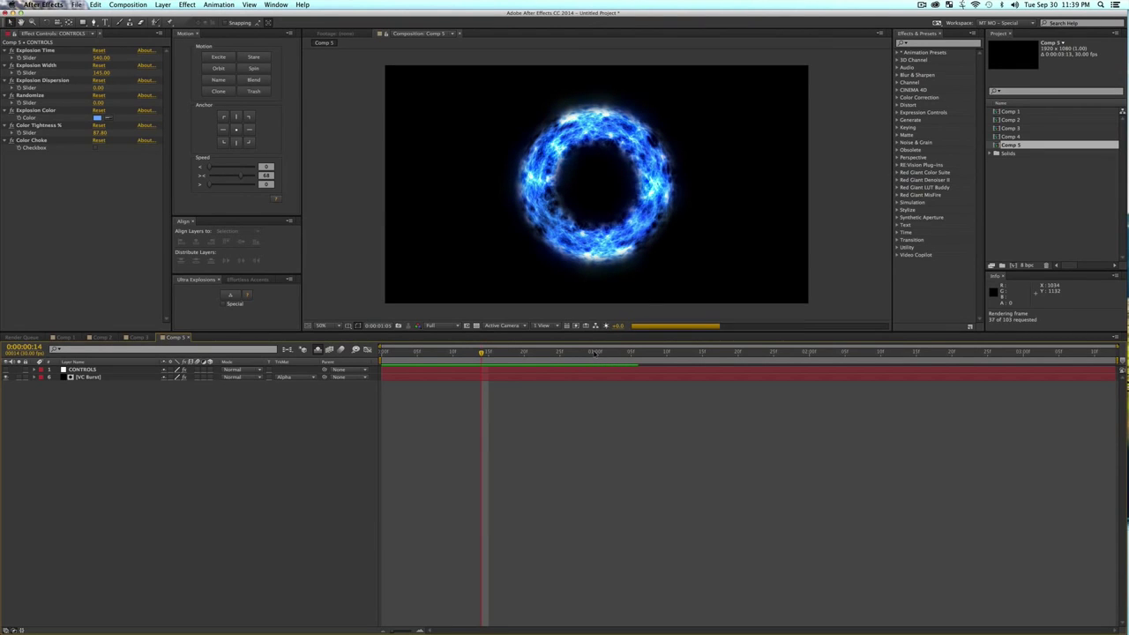
{"action": "key", "text": "KP_0"}
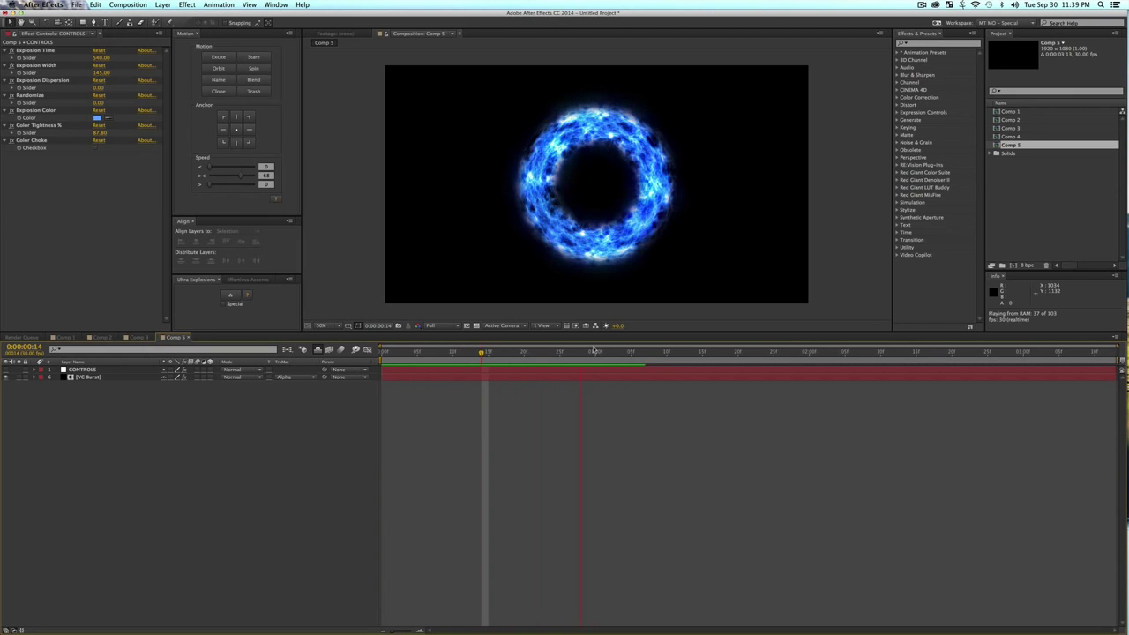
{"action": "left_click", "coordinate": [586, 345]}
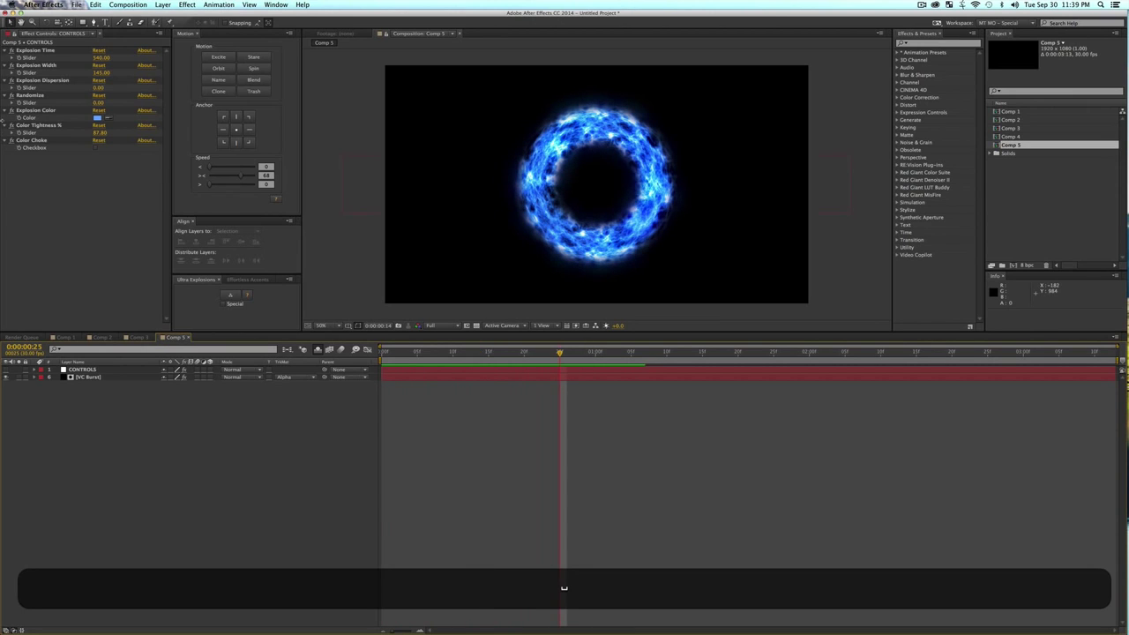
Select the CONTROLS layer and view the preview resolution options without changing them.
{"action": "left_click", "coordinate": [101, 370]}
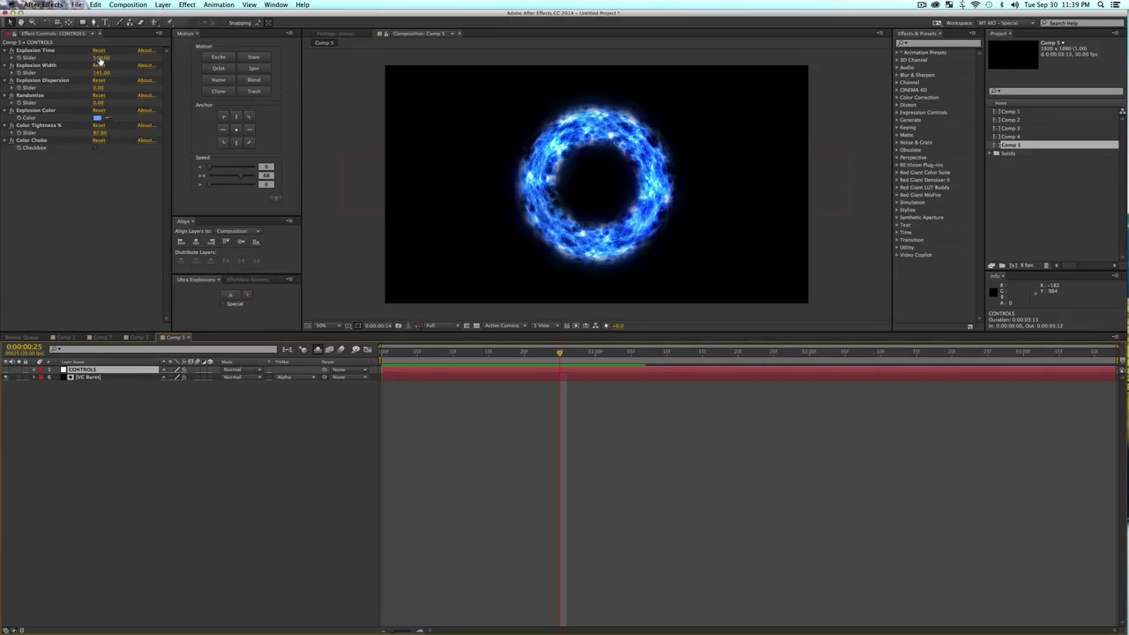
{"action": "left_click", "coordinate": [431, 326]}
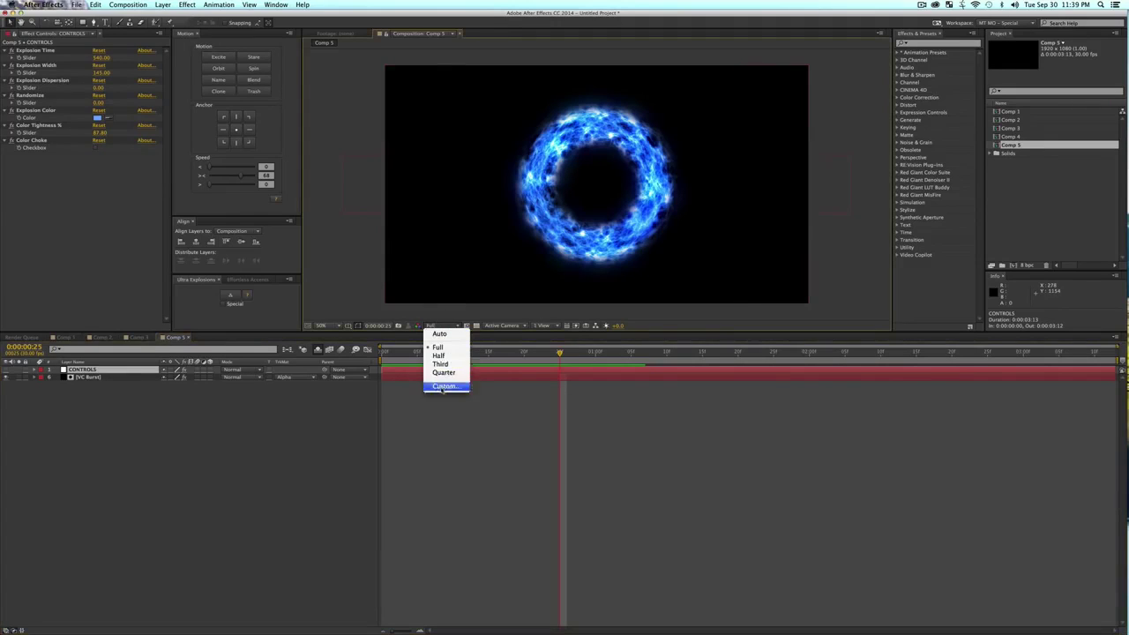
{"action": "left_click", "coordinate": [49, 203]}
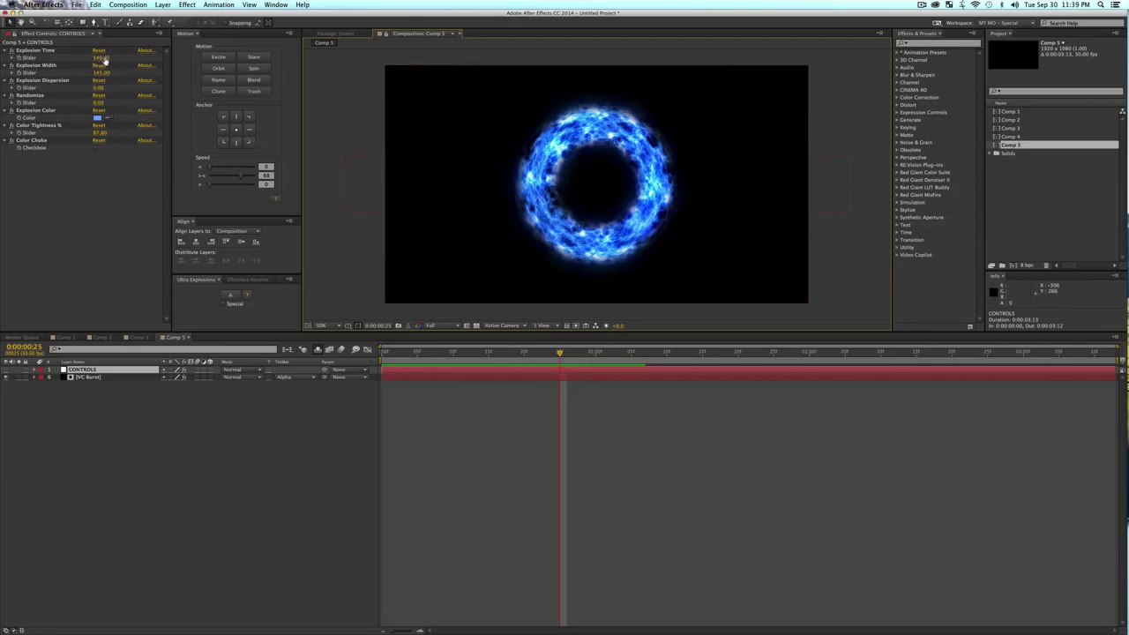
Keyframe Explosion Time at 259 on the CONTROLS layer, with the keyframe placed at 0:00:00:10 in the timeline.
{"action": "left_click_drag", "start_coordinate": [101, 58], "coordinate": [62, 63]}
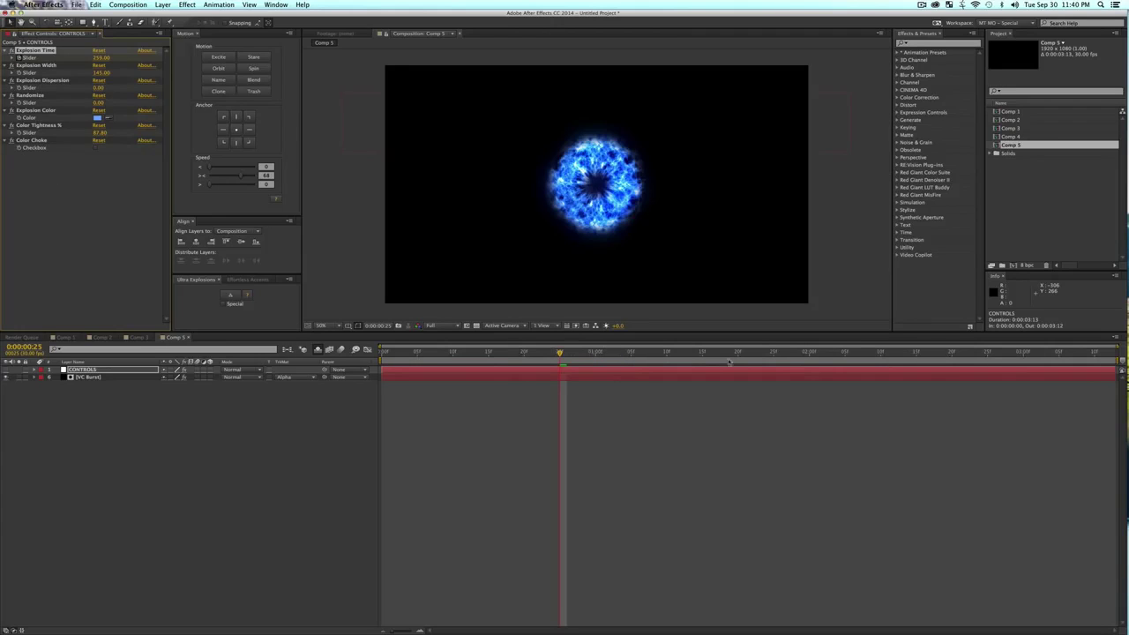
{"action": "left_click", "coordinate": [147, 363]}
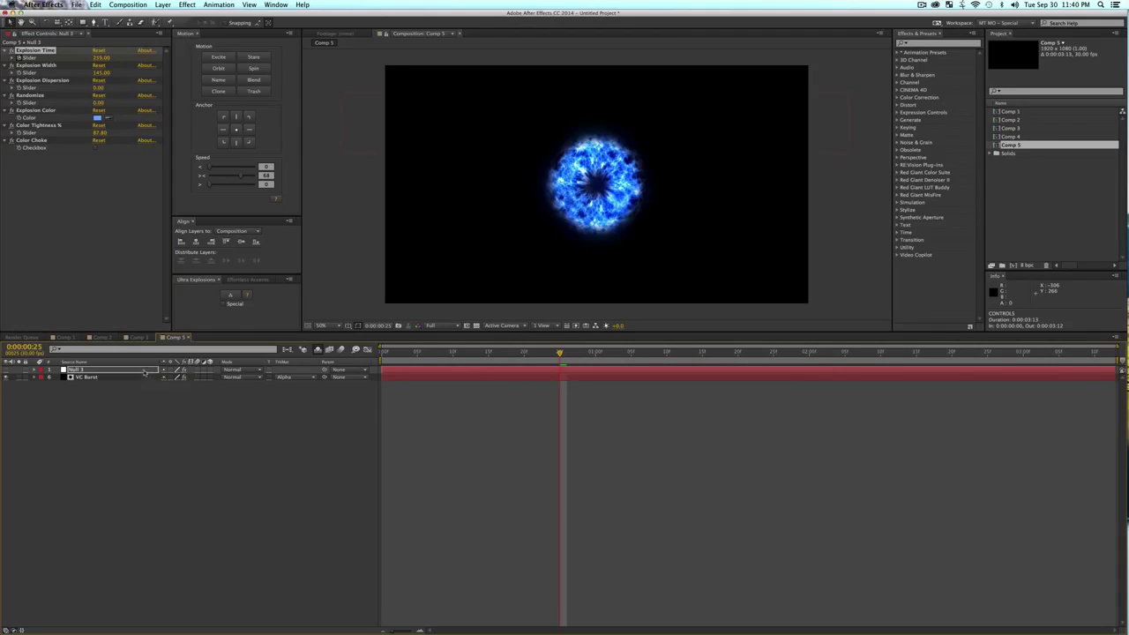
{"action": "left_click", "coordinate": [143, 371]}
{"action": "key", "text": "u"}
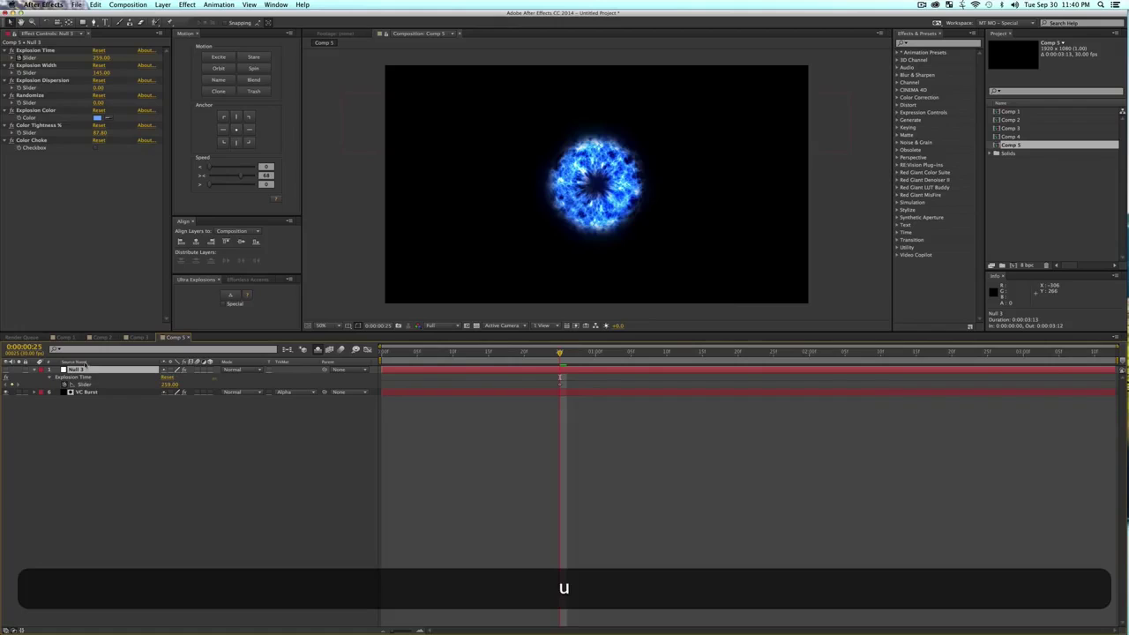
{"action": "left_click", "coordinate": [87, 362]}
{"action": "left_click", "coordinate": [558, 381]}
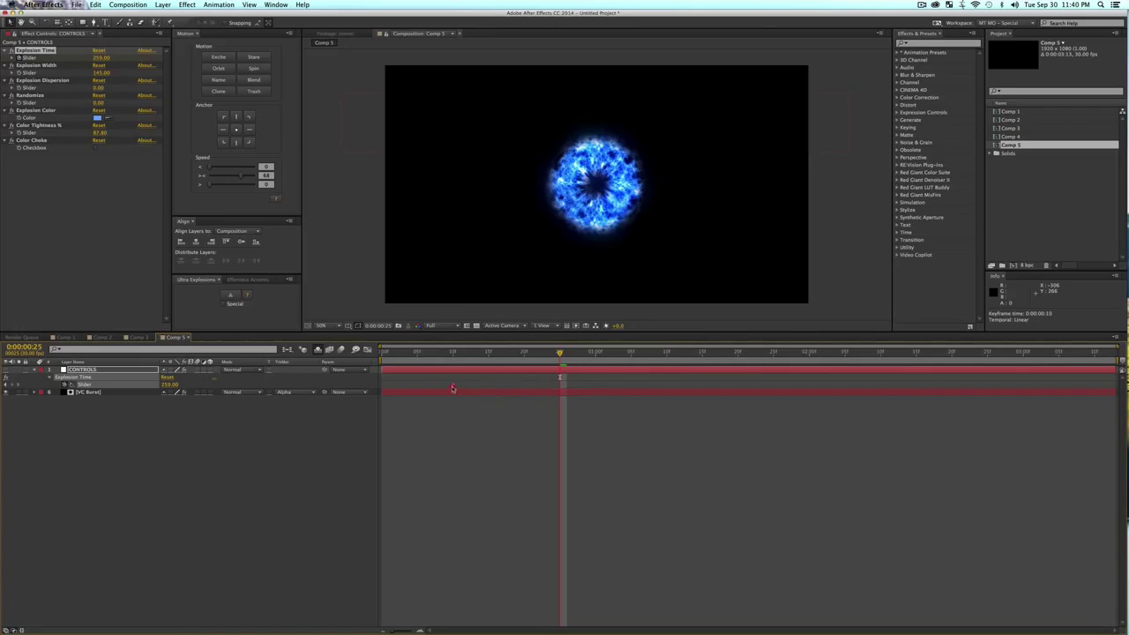
Add an Explosion Time keyframe of 741 at 0:00:01:17 and check the growth between the two keyframes.
{"action": "left_click", "coordinate": [717, 356]}
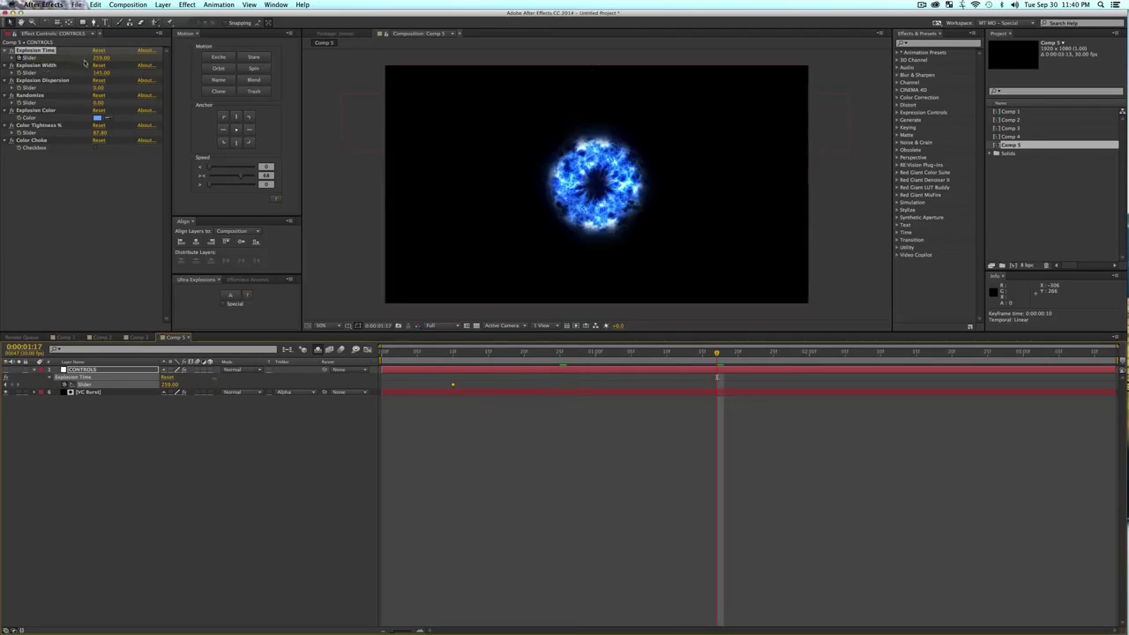
{"action": "left_click_drag", "start_coordinate": [89, 57], "coordinate": [100, 63]}
{"action": "left_click_drag", "start_coordinate": [218, 67], "coordinate": [318, 67]}
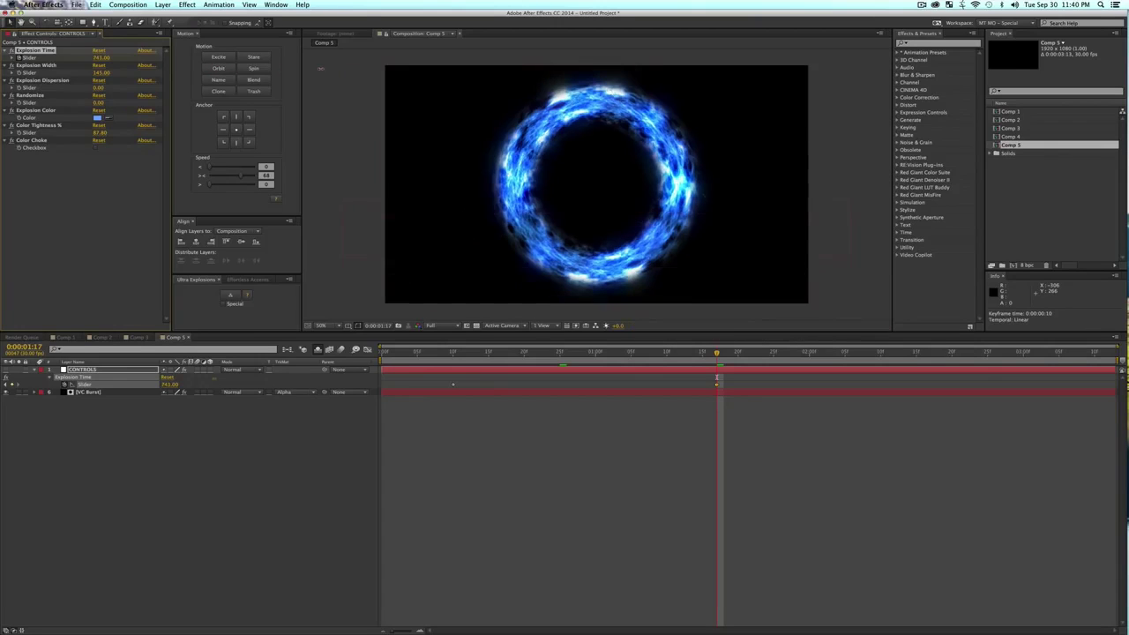
{"action": "left_click", "coordinate": [524, 354]}
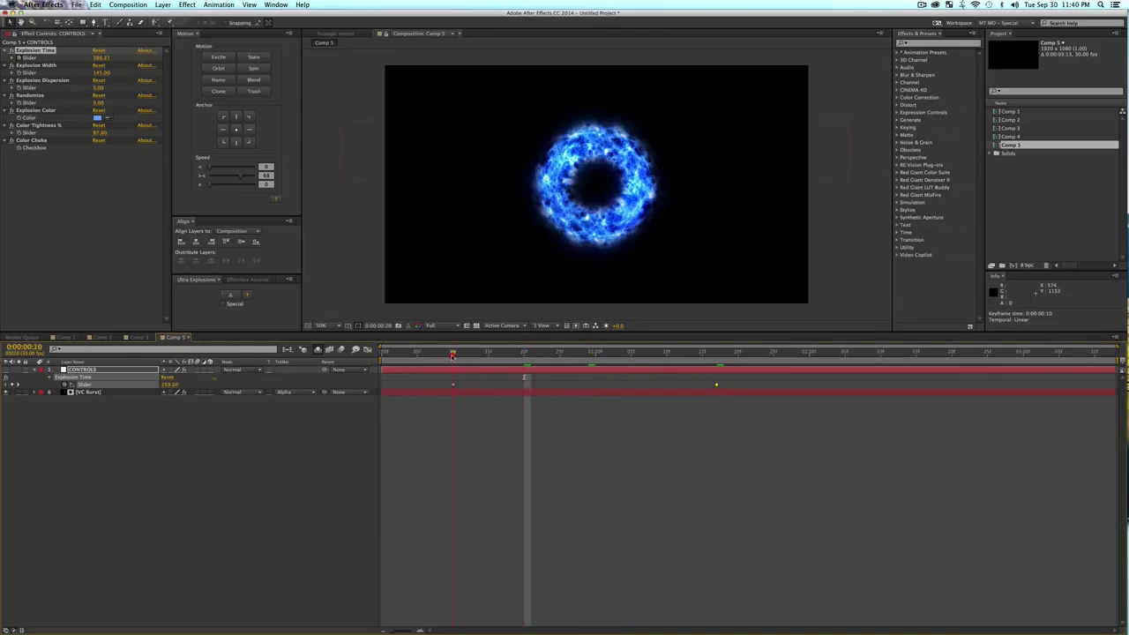
Animate Explosion Width with keyframes of 145 at frame 10, 207 at frame 26 and 187 at 0:00:01:17, and list them in the timeline.
{"action": "left_click", "coordinate": [452, 354]}
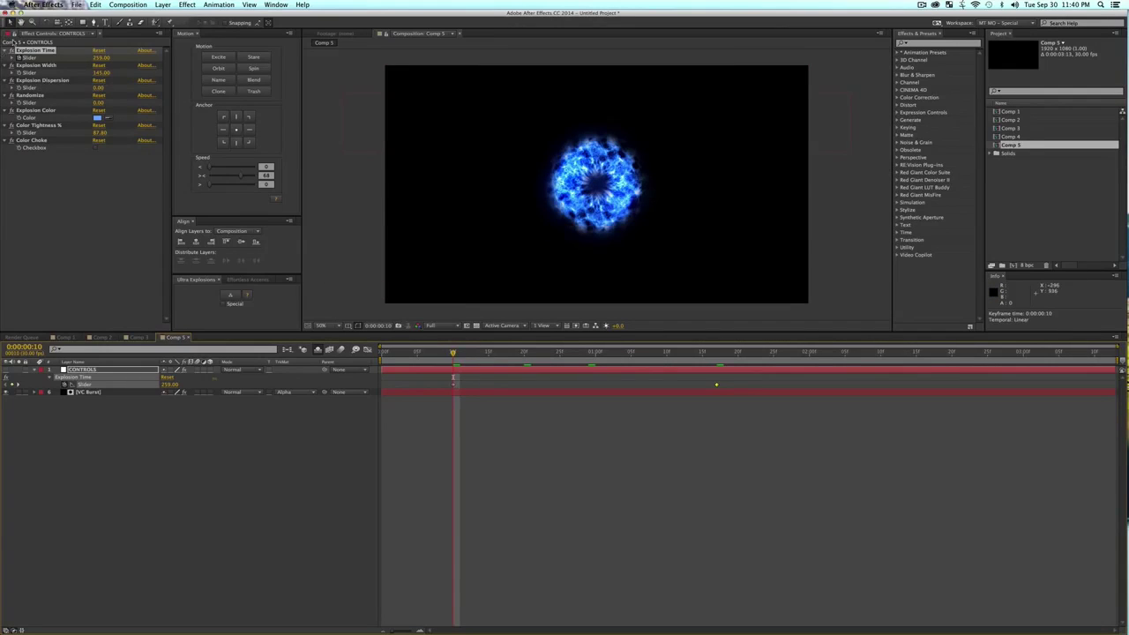
{"action": "left_click", "coordinate": [18, 68]}
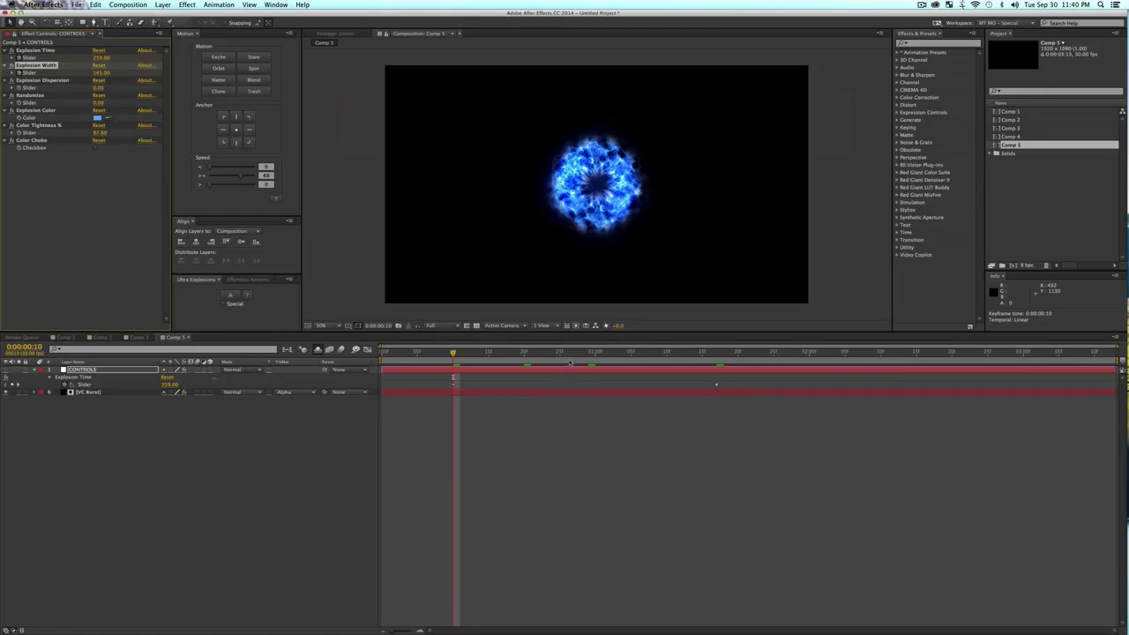
{"action": "left_click", "coordinate": [568, 353]}
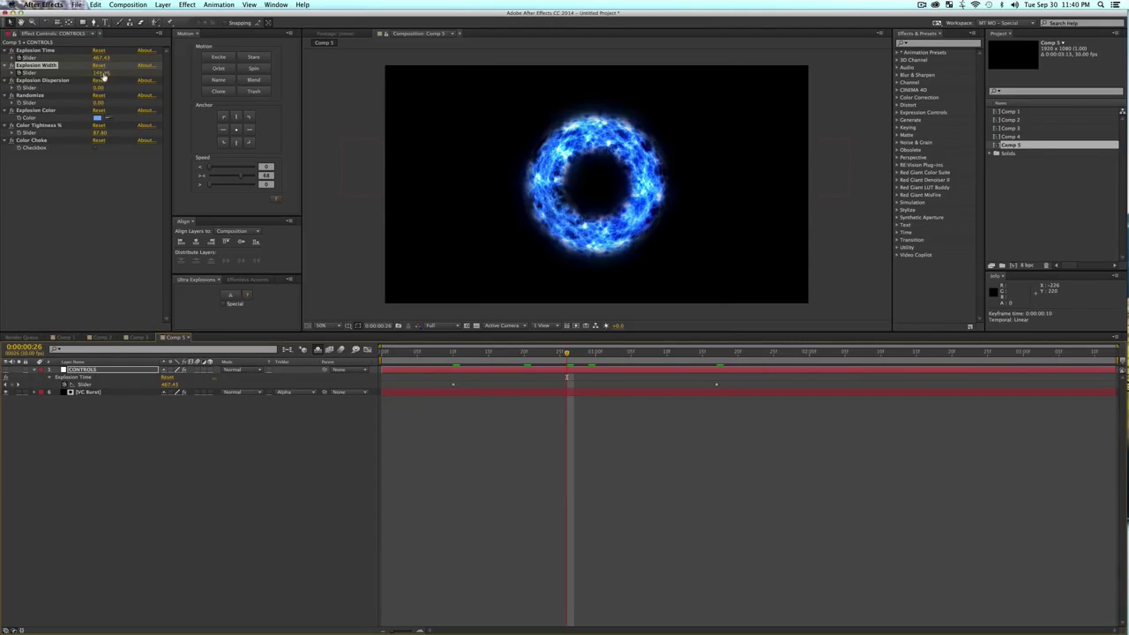
{"action": "left_click_drag", "start_coordinate": [103, 78], "coordinate": [133, 79]}
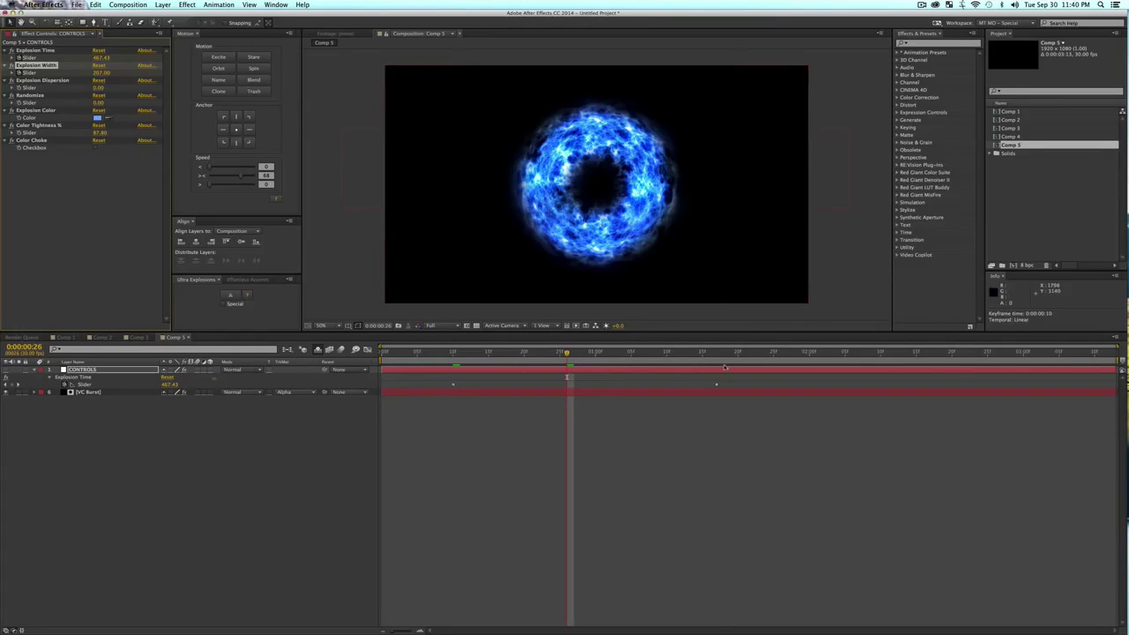
{"action": "key", "text": "k"}
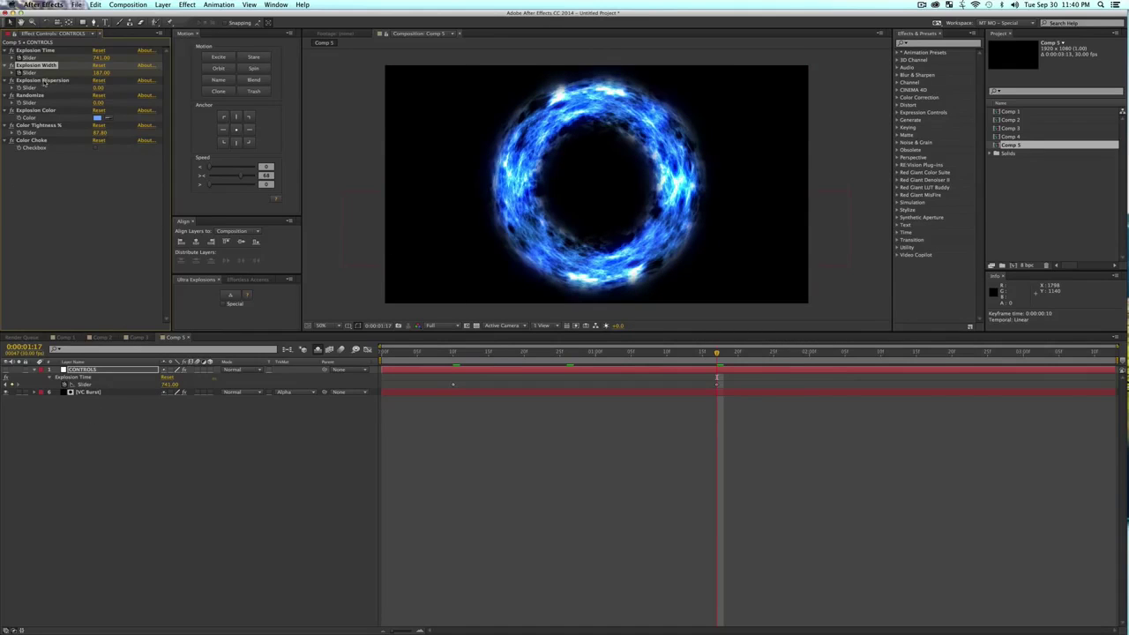
{"action": "key", "text": "u"}
{"action": "key", "text": "u"}
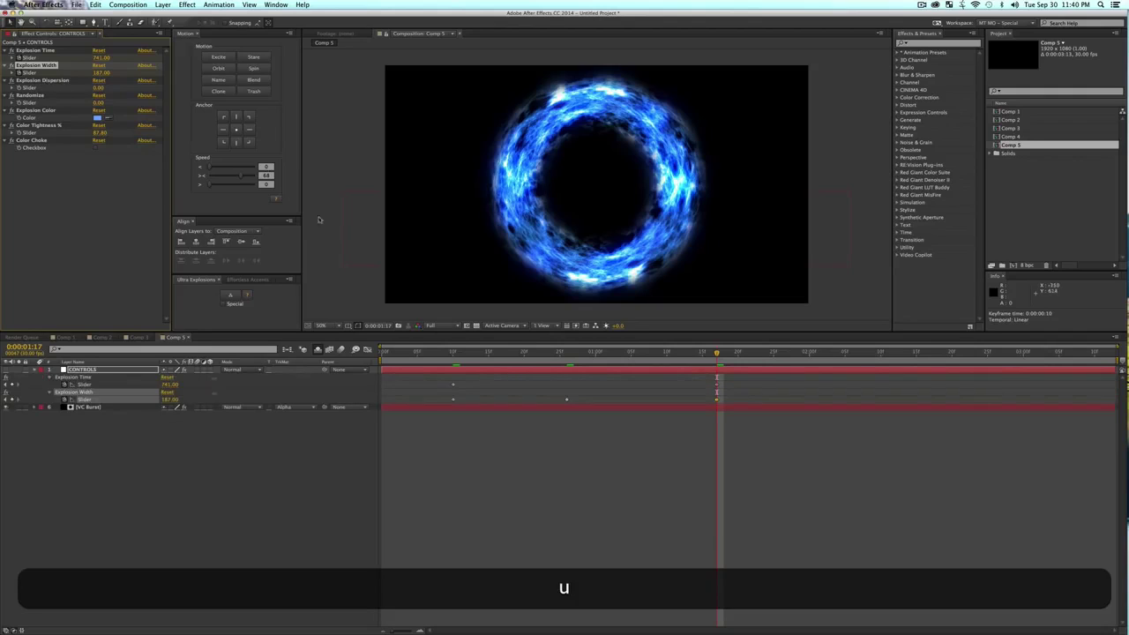
Try a negative Explosion Dispersion value at frame 8 and preview the explosion's motion.
{"action": "left_click", "coordinate": [474, 352]}
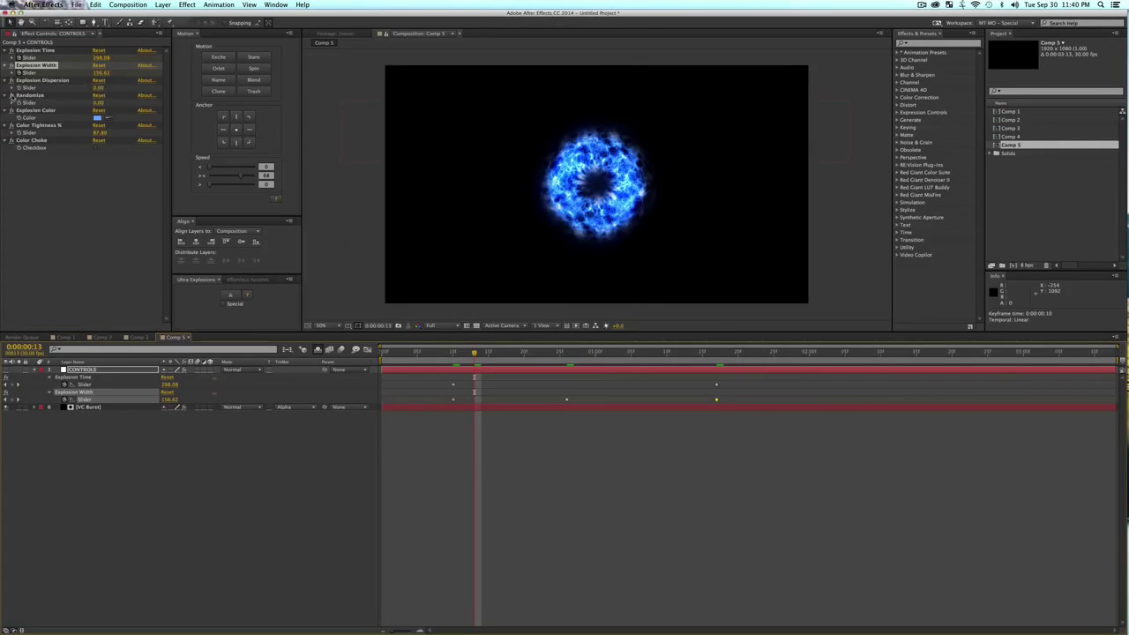
{"action": "left_click", "coordinate": [35, 81]}
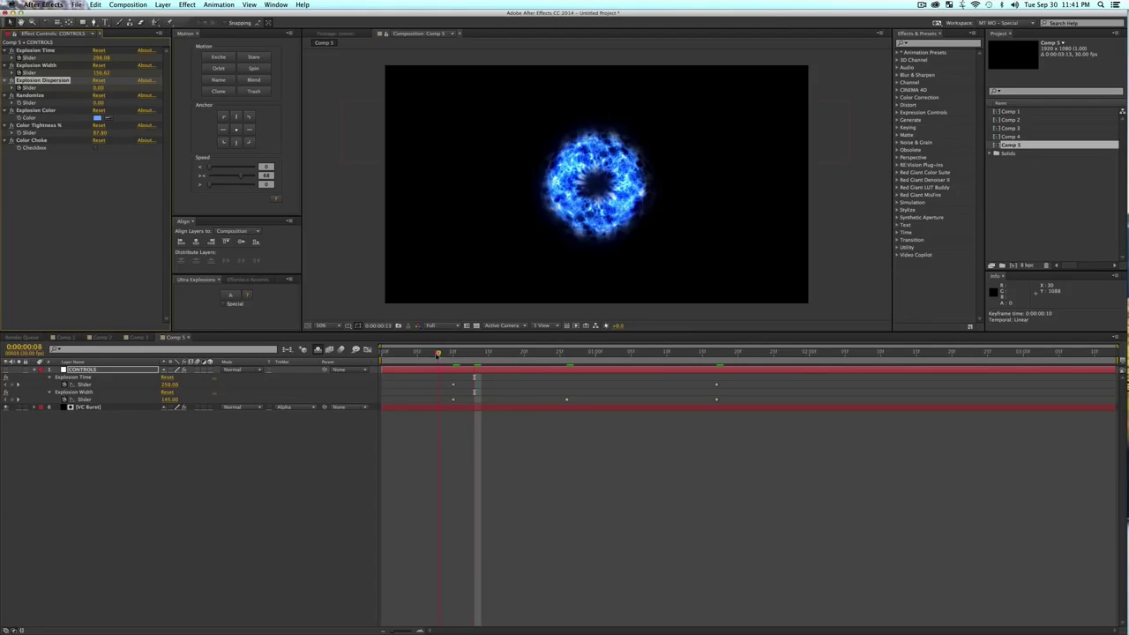
{"action": "left_click", "coordinate": [439, 353]}
{"action": "left_click_drag", "start_coordinate": [92, 88], "coordinate": [54, 90]}
{"action": "key", "text": "space"}
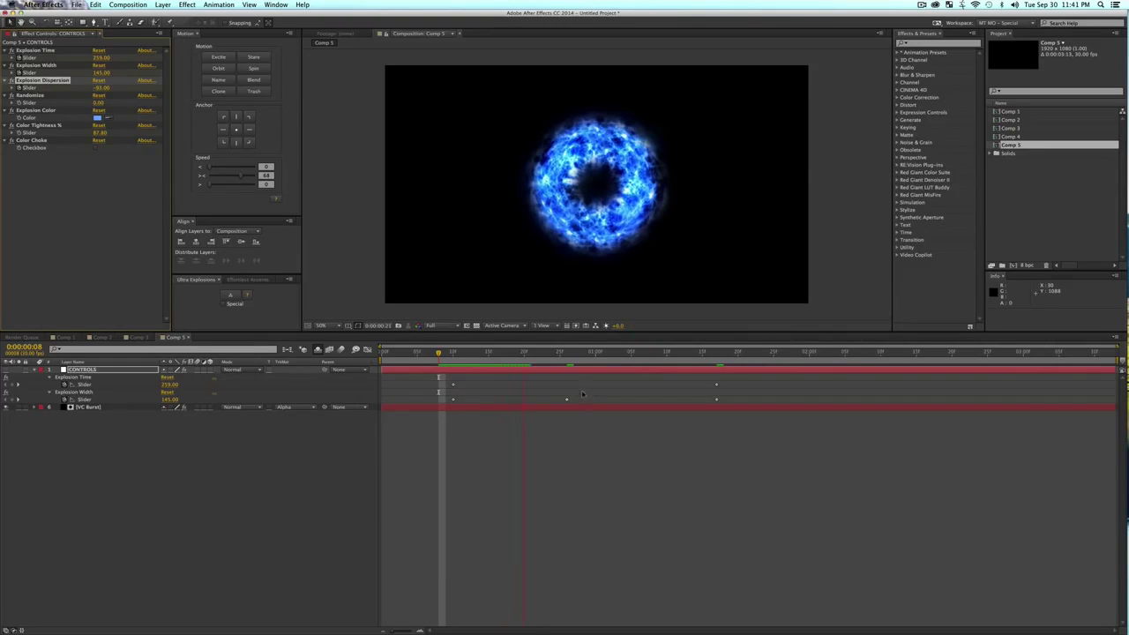
{"action": "key", "text": "space"}
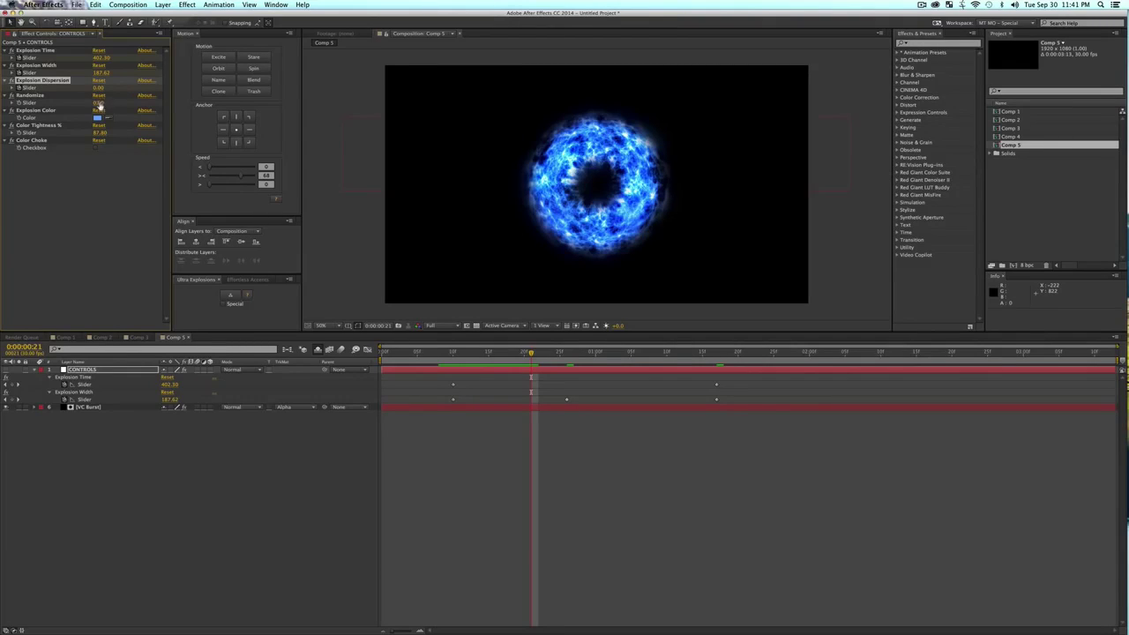
Raise the explosion's Randomize value and change Explosion Color to a saturated magenta with a hue of 299°.
{"action": "left_click_drag", "start_coordinate": [99, 105], "coordinate": [122, 104]}
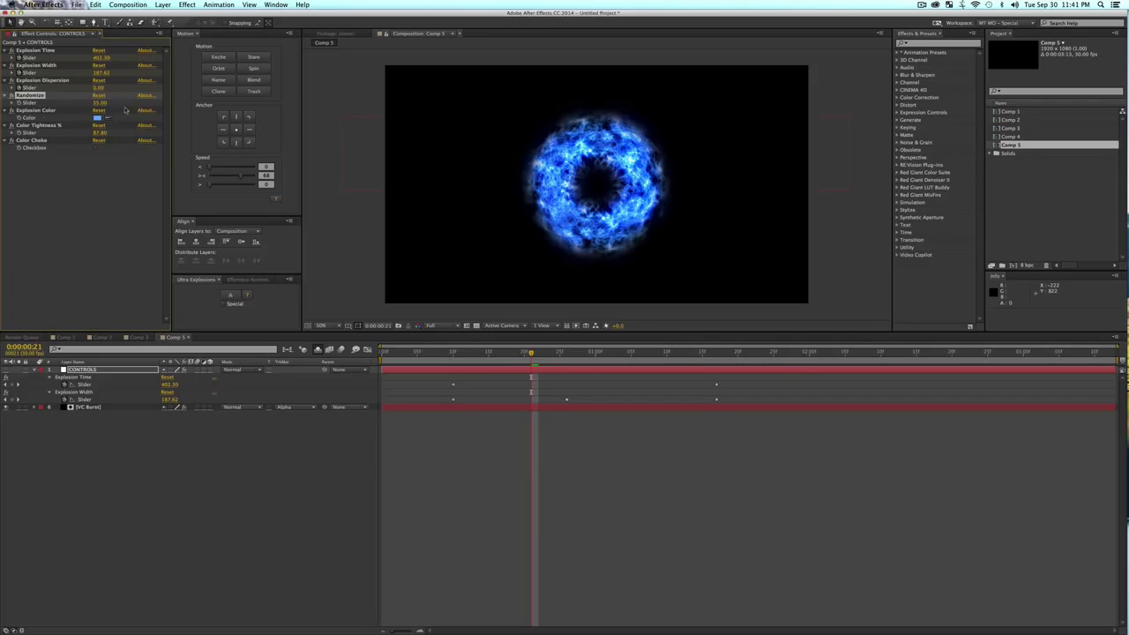
{"action": "left_click", "coordinate": [98, 117]}
{"action": "mouse_move", "coordinate": [437, 369]}
{"action": "left_mouse_down"}
{"action": "mouse_move", "coordinate": [445, 411]}
{"action": "mouse_move", "coordinate": [432, 320]}
{"action": "left_mouse_up"}
{"action": "left_click", "coordinate": [424, 345]}
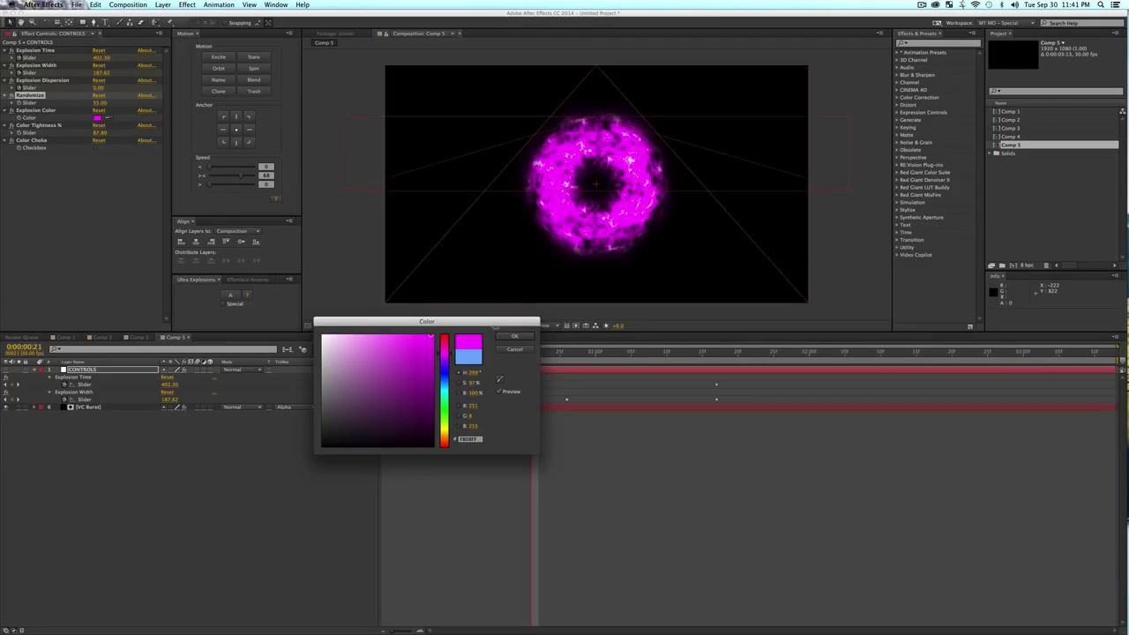
{"action": "left_click", "coordinate": [516, 337]}
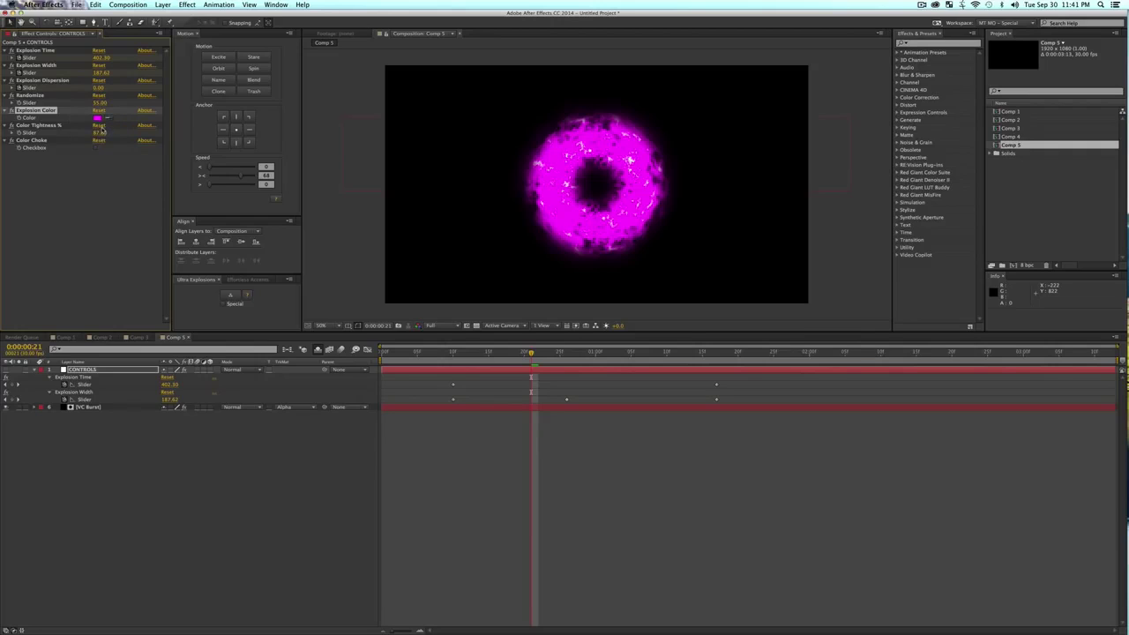
Set Color Tightness % to 100.80, and switch Color Choke on and off again to compare.
{"action": "left_click_drag", "start_coordinate": [102, 132], "coordinate": [103, 138]}
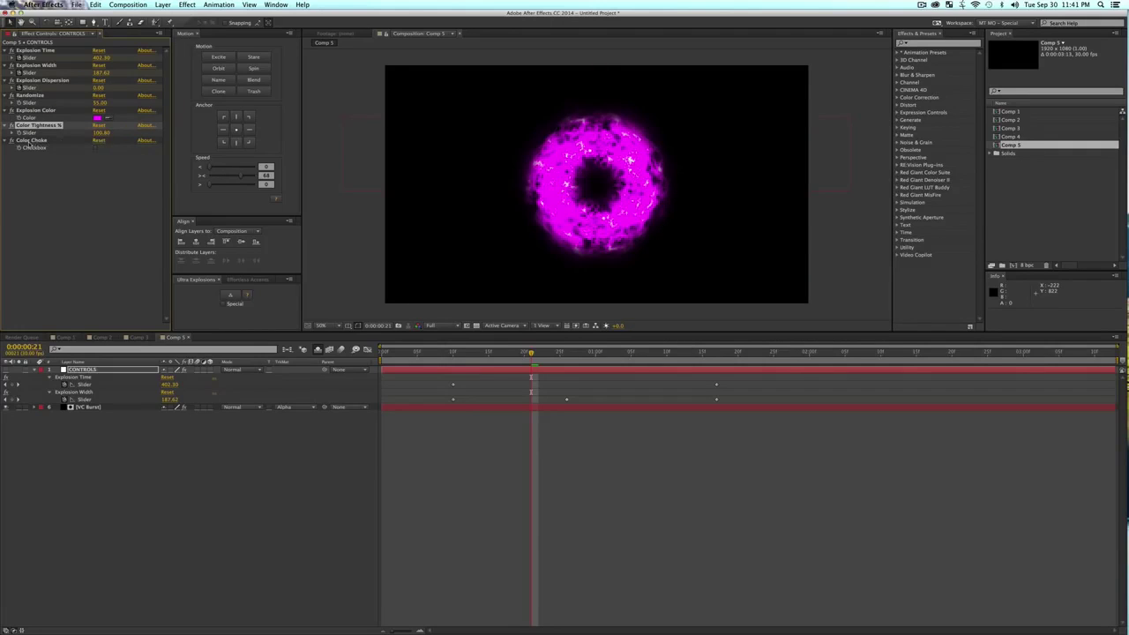
{"action": "left_click", "coordinate": [95, 149]}
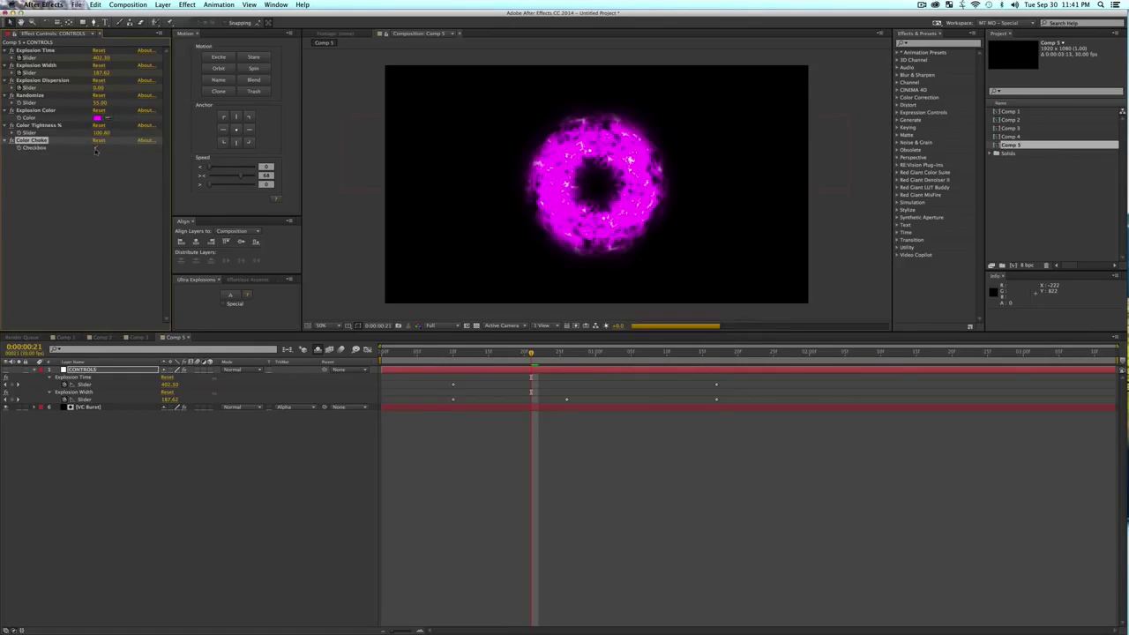
{"action": "left_click", "coordinate": [95, 149]}
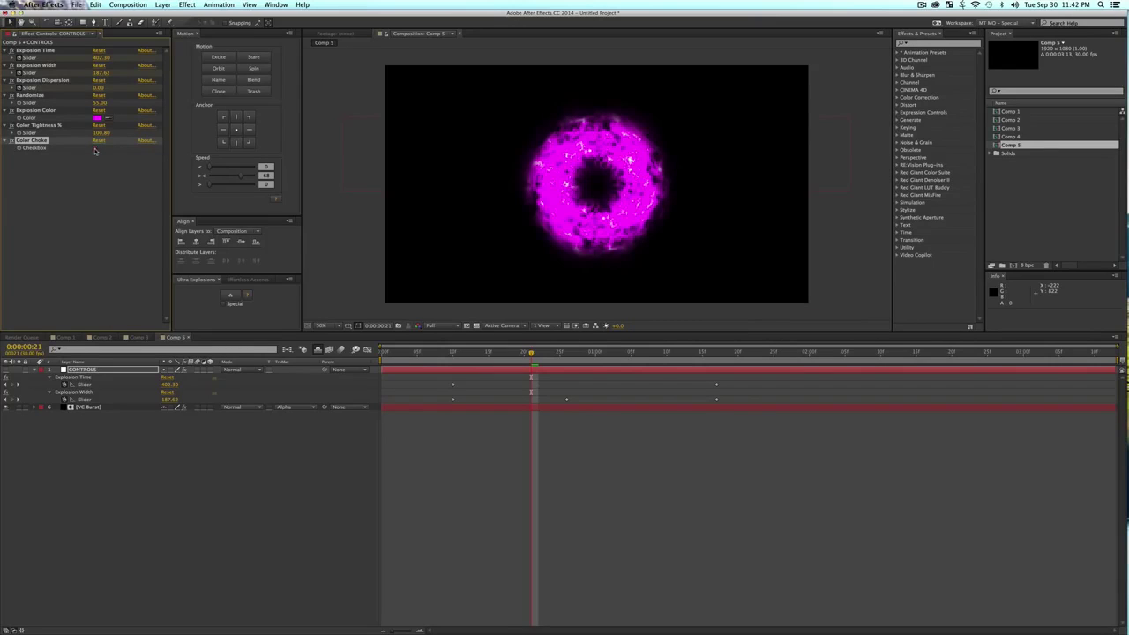
Try paler magenta tones and a pale yellow as the Explosion Color, and discard the change.
{"action": "left_click", "coordinate": [97, 118]}
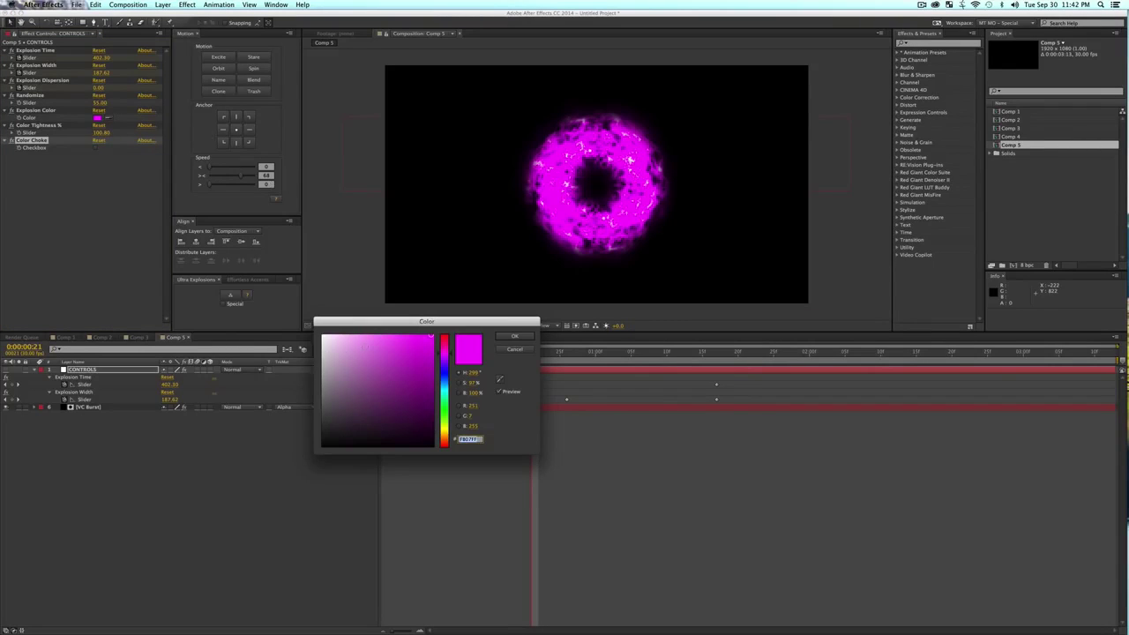
{"action": "left_click", "coordinate": [387, 331]}
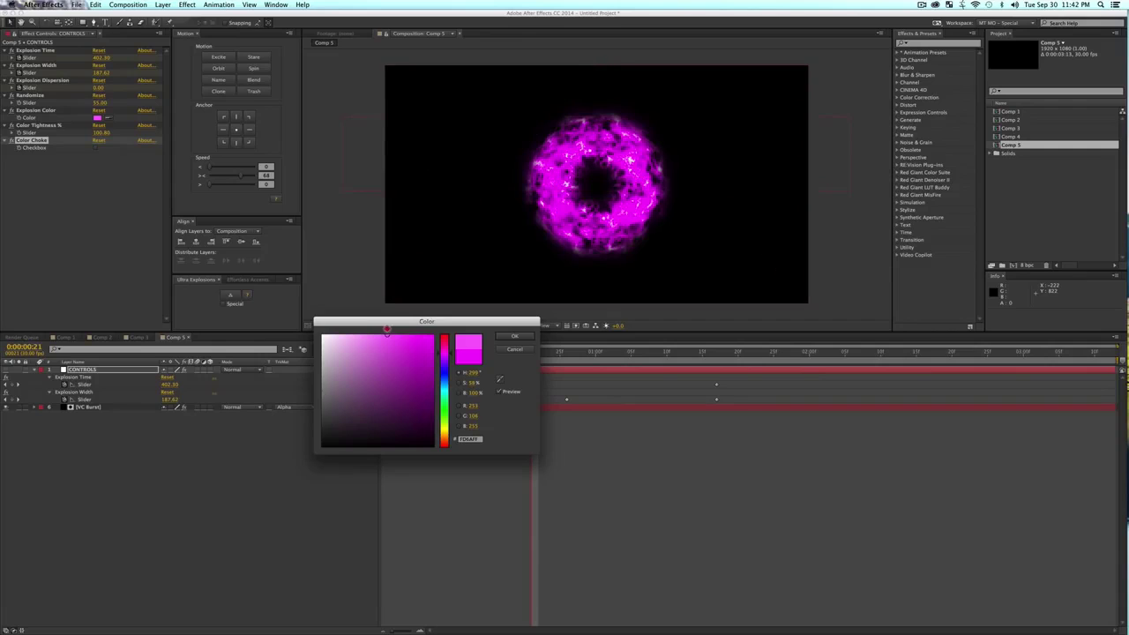
{"action": "left_click", "coordinate": [383, 344]}
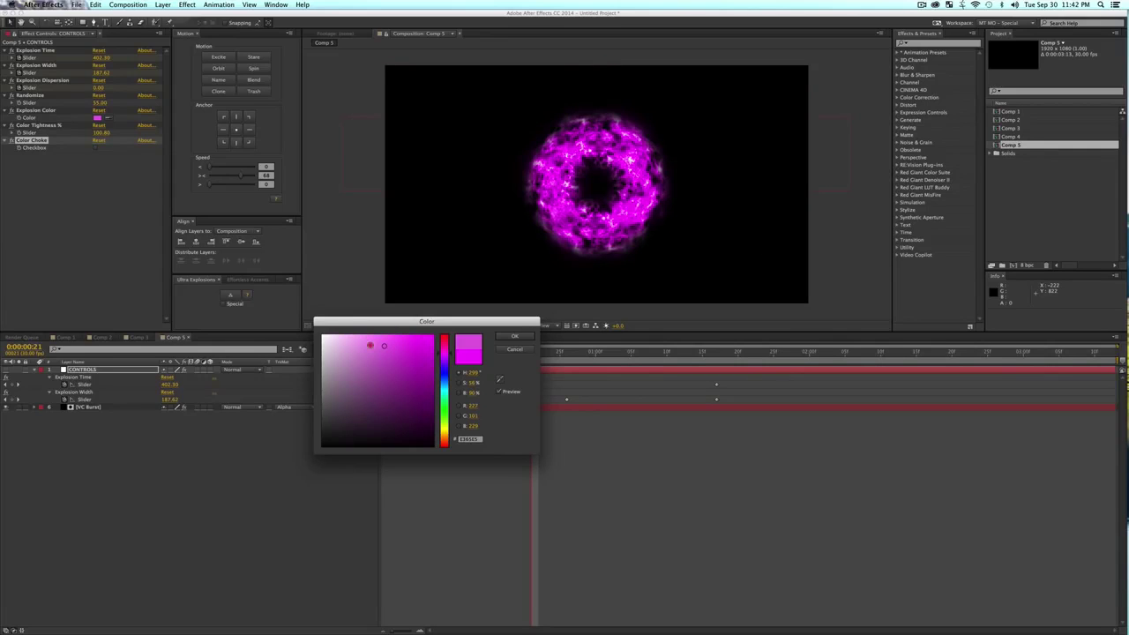
{"action": "left_click", "coordinate": [370, 345]}
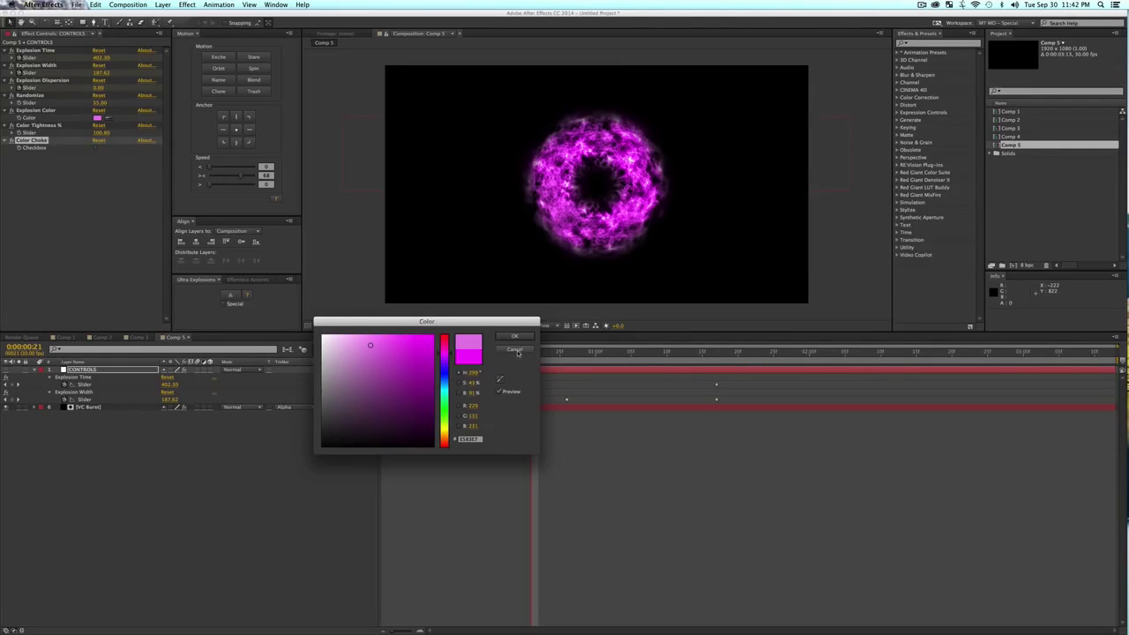
{"action": "left_click", "coordinate": [445, 429]}
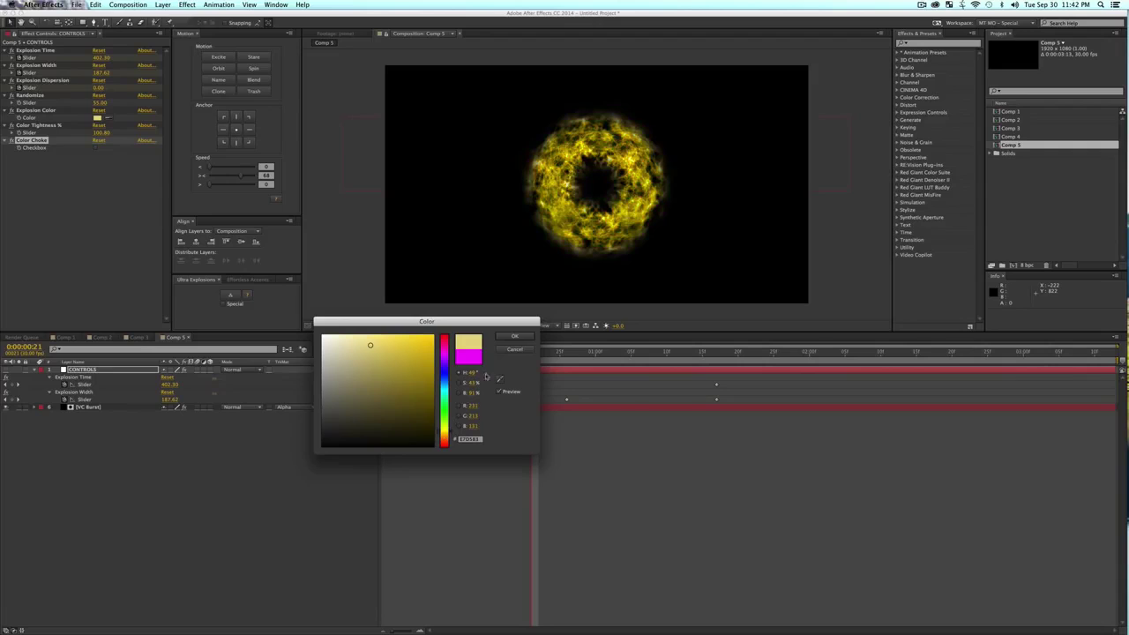
{"action": "left_click", "coordinate": [515, 350]}
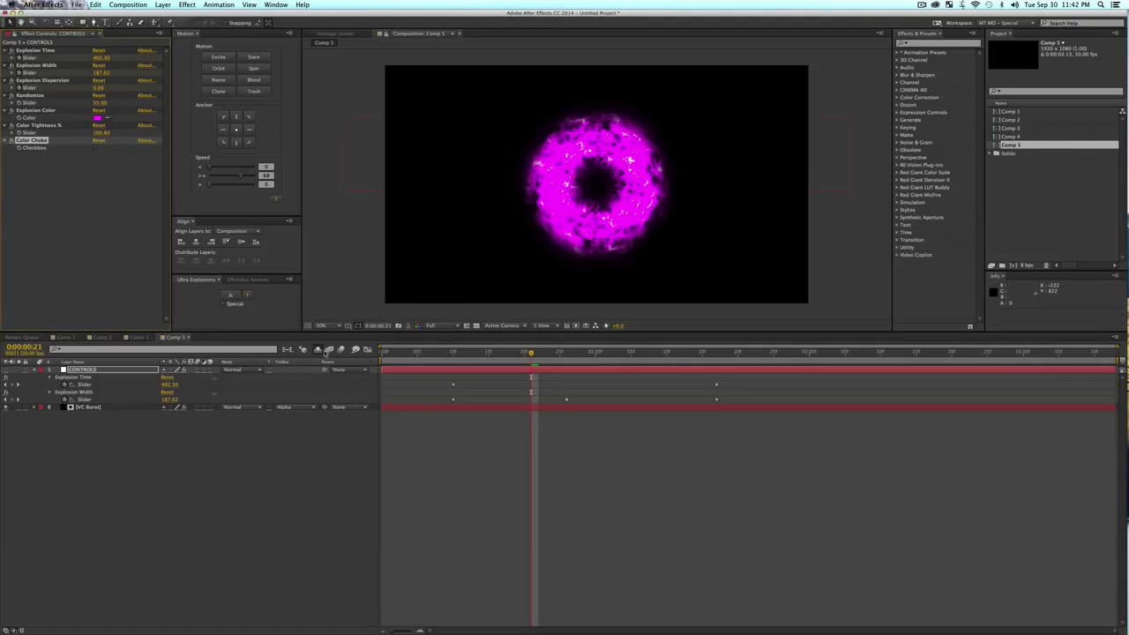
Reveal the shy layers and delete all the explosion layers from Comp 5.
{"action": "left_click", "coordinate": [327, 351]}
{"action": "left_click_drag", "start_coordinate": [163, 517], "coordinate": [37, 365]}
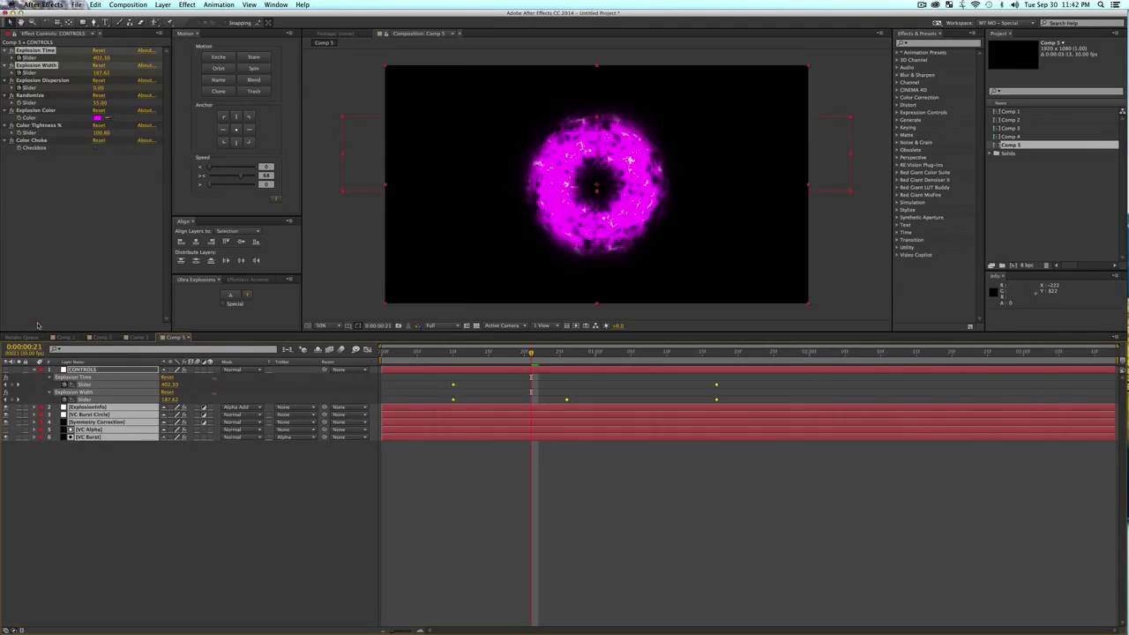
{"action": "key", "text": "BackSpace"}
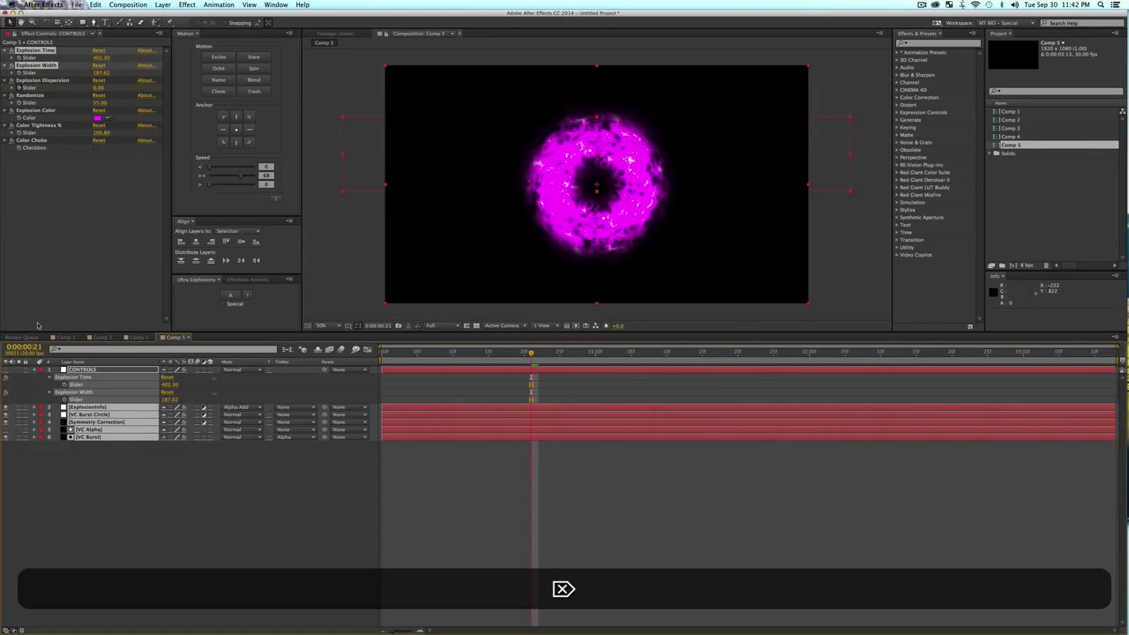
{"action": "key", "text": "BackSpace"}
{"action": "key", "text": "Return"}
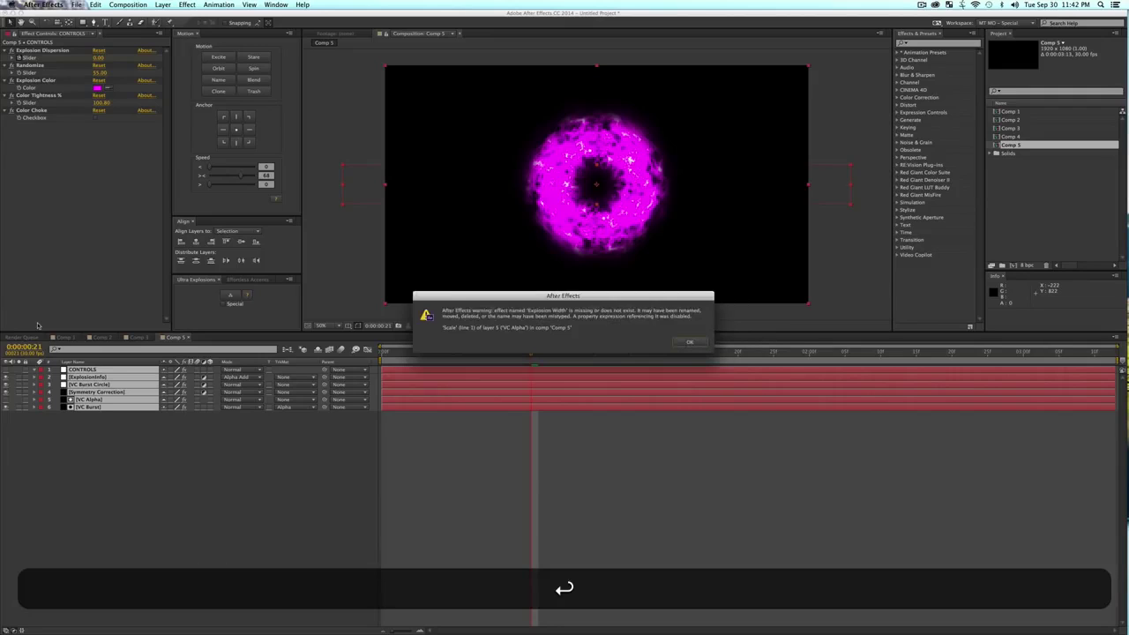
{"action": "key", "text": "BackSpace"}
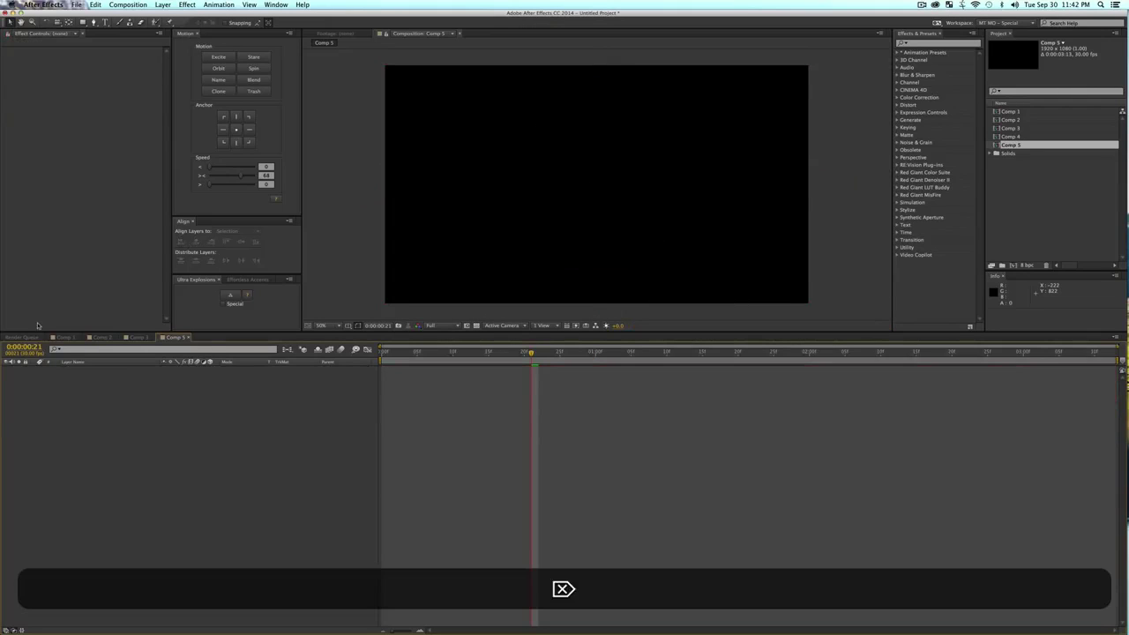
Generate a new Ultra Explosion in the empty Comp 5 with the Special option on.
{"action": "left_click", "coordinate": [224, 304]}
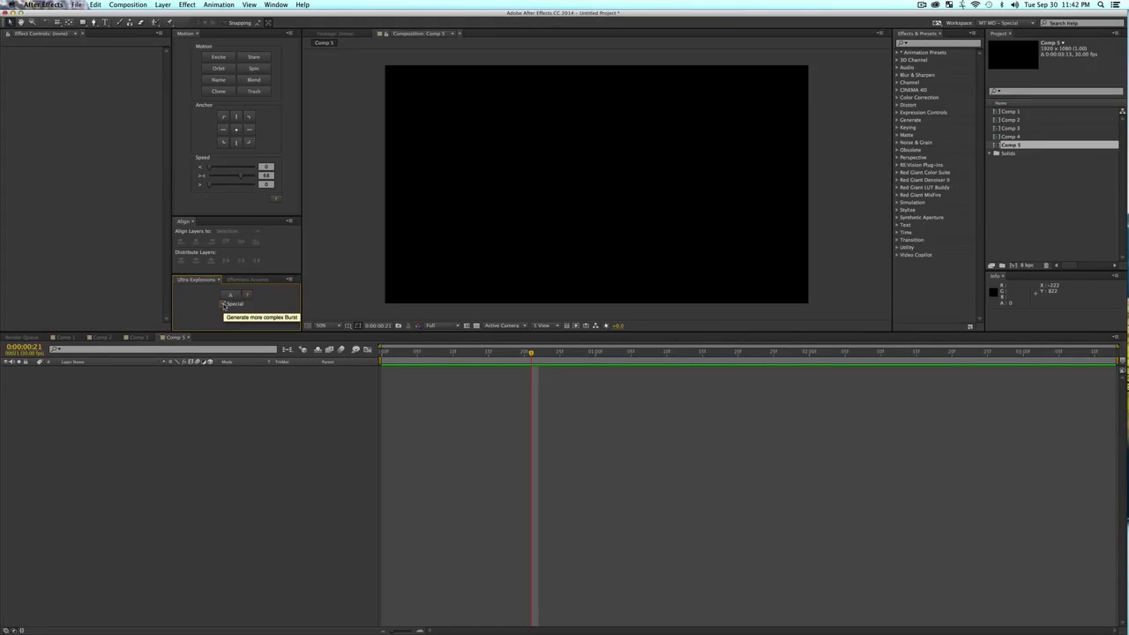
{"action": "left_click", "coordinate": [229, 298]}
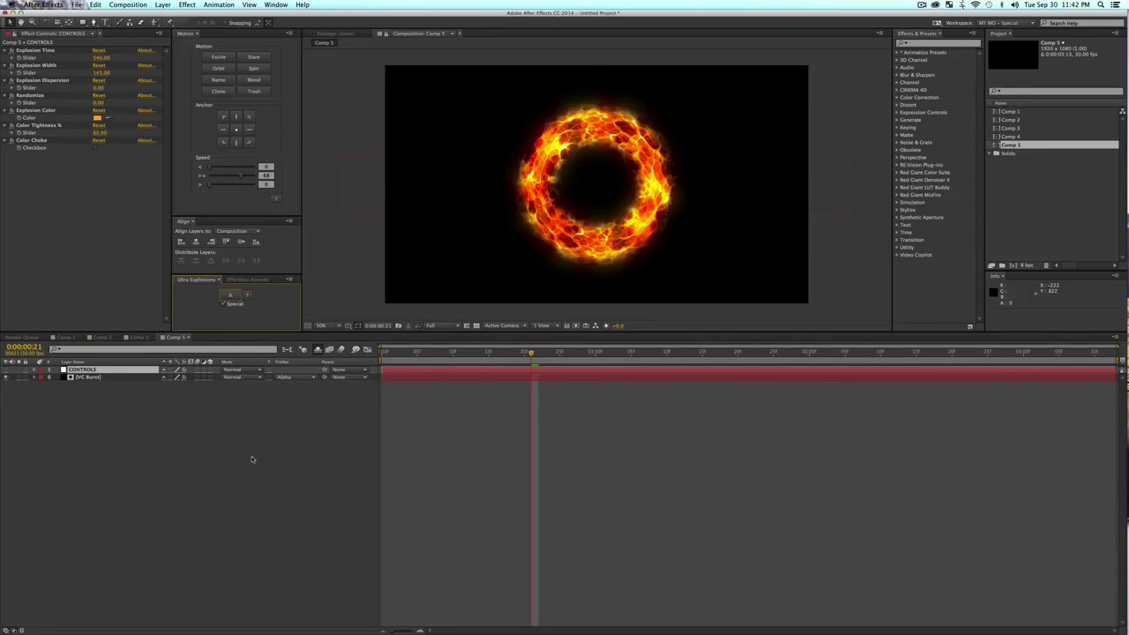
Keyframe Explosion Time from 540 at 0:00:00:09 to 681 at 0:00:01:09, and preview the animation.
{"action": "left_click", "coordinate": [448, 353]}
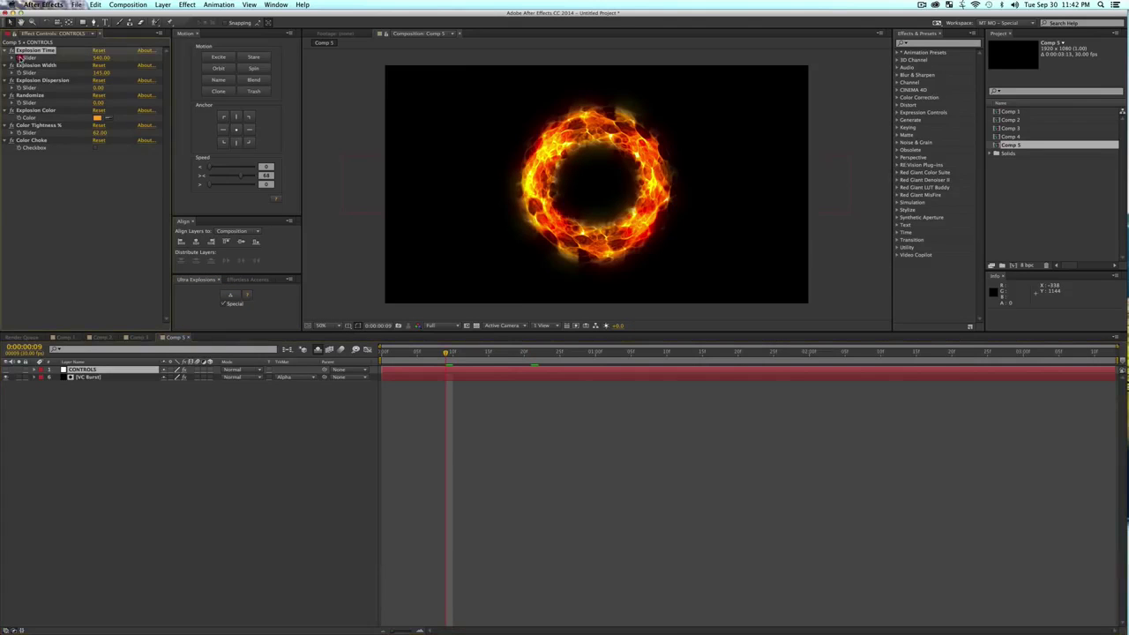
{"action": "left_click", "coordinate": [660, 353]}
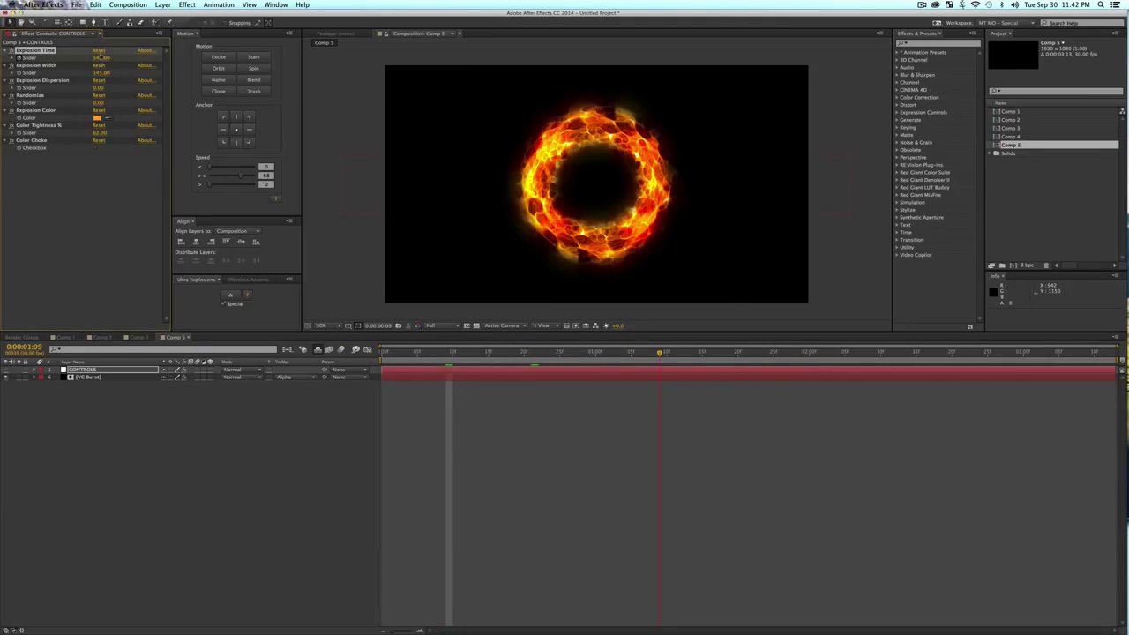
{"action": "left_click_drag", "start_coordinate": [99, 57], "coordinate": [167, 64]}
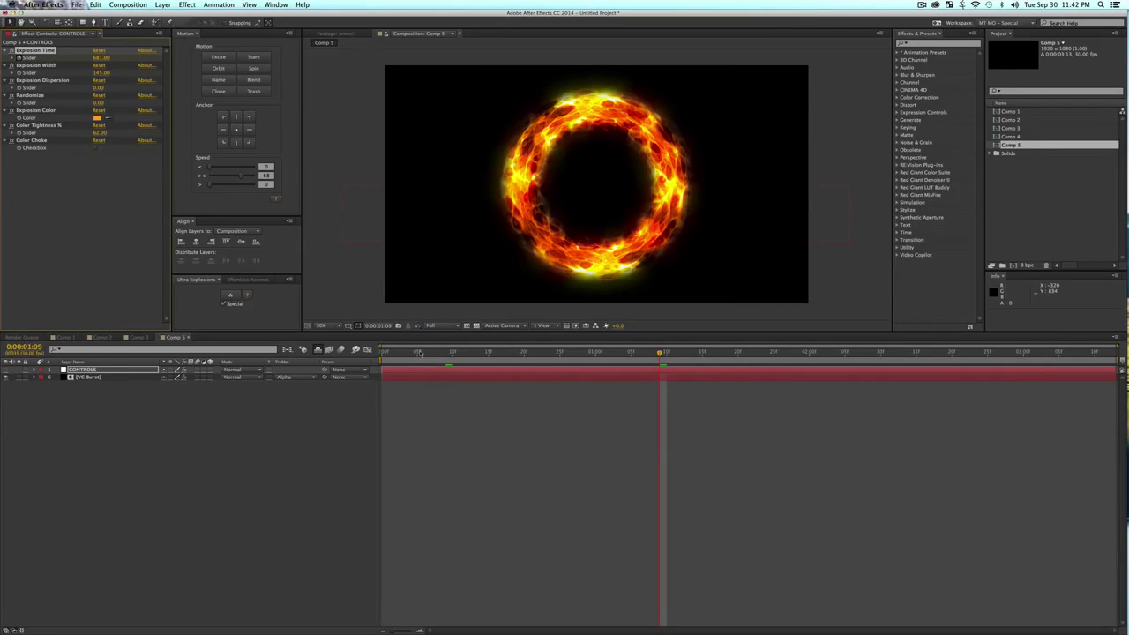
{"action": "key", "text": "space"}
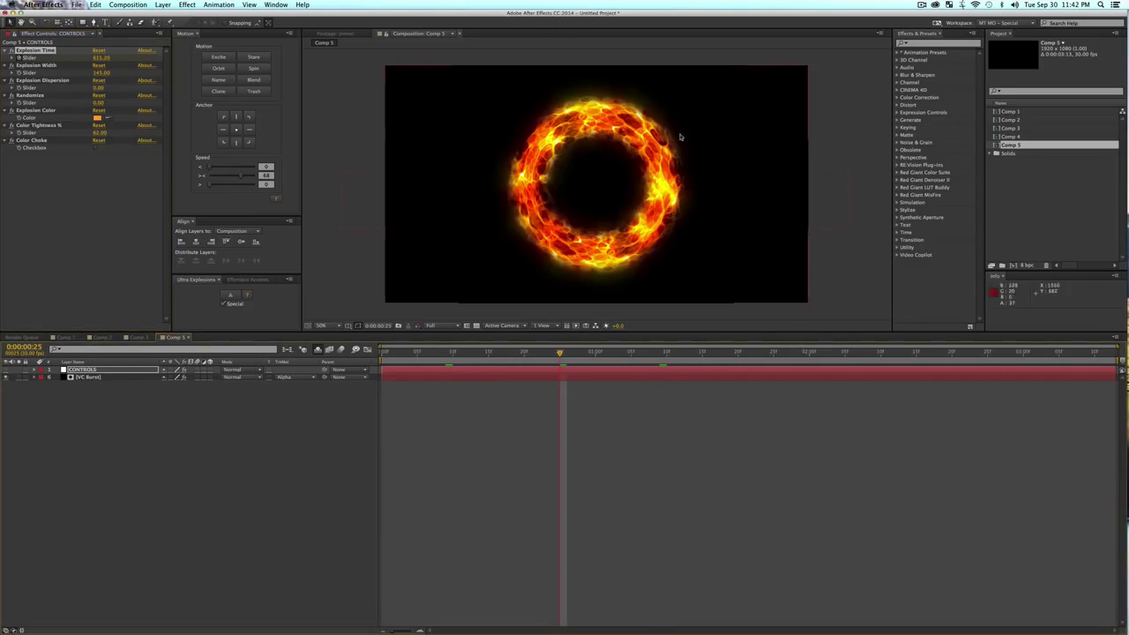
Reveal the shy layers in Comp 5 and hide the ExplosionInfo, VC Burst Circle and Symmetry Correction layers.
{"action": "left_click", "coordinate": [318, 351]}
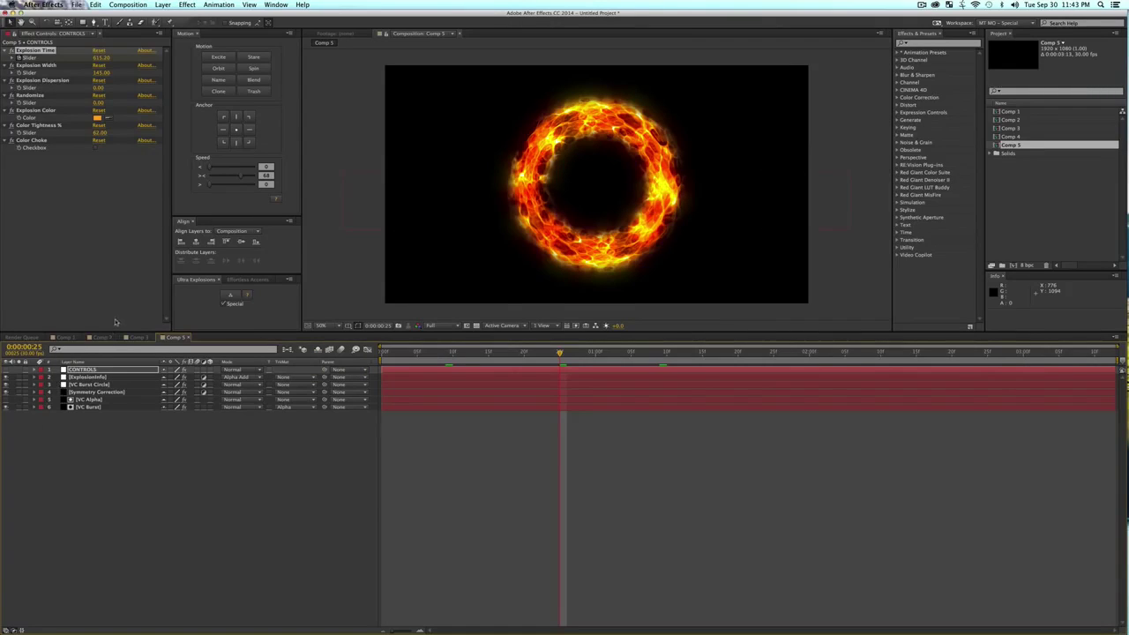
{"action": "left_click", "coordinate": [6, 377]}
{"action": "left_click", "coordinate": [7, 384]}
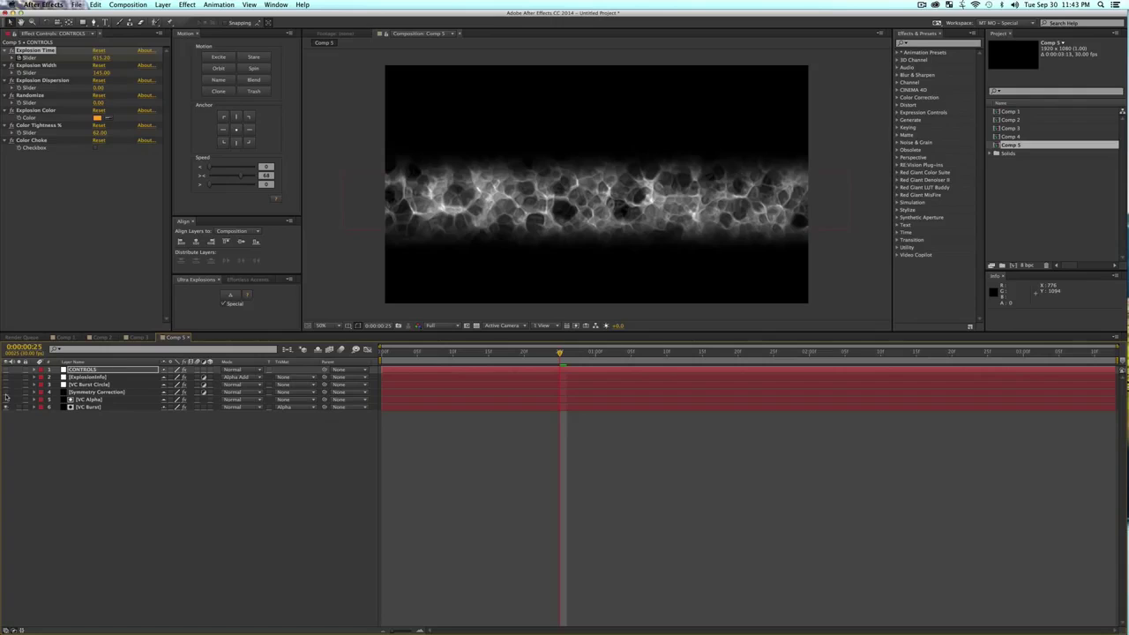
Remove the track matte from the VC Burst layer and set its Fractal Noise type to Block.
{"action": "left_click", "coordinate": [97, 408]}
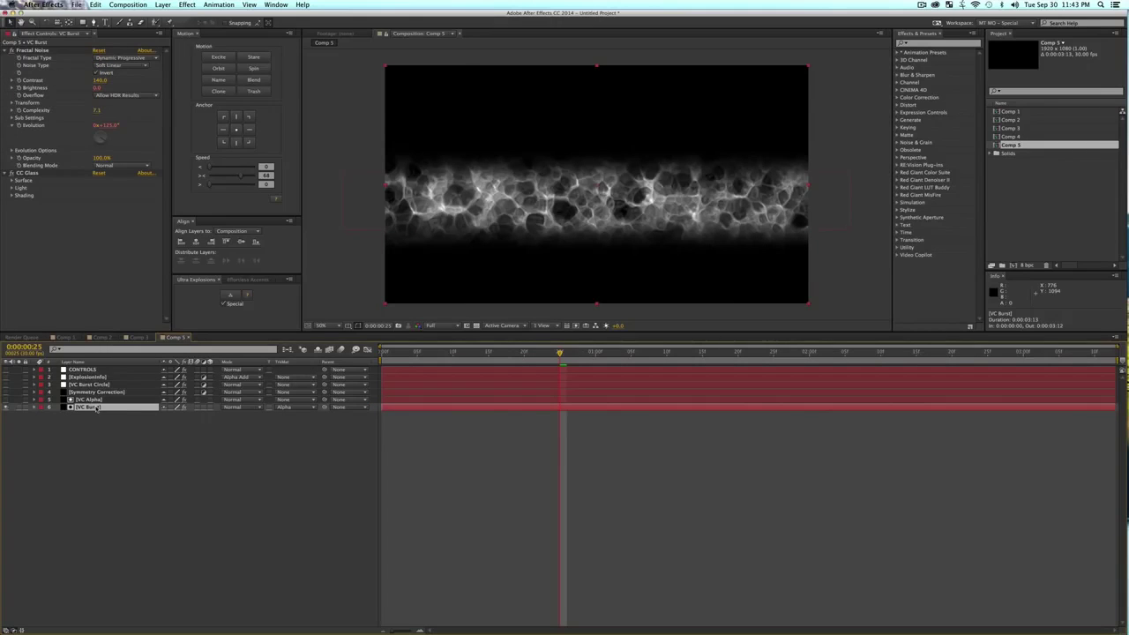
{"action": "left_click", "coordinate": [288, 407]}
{"action": "left_click", "coordinate": [302, 416]}
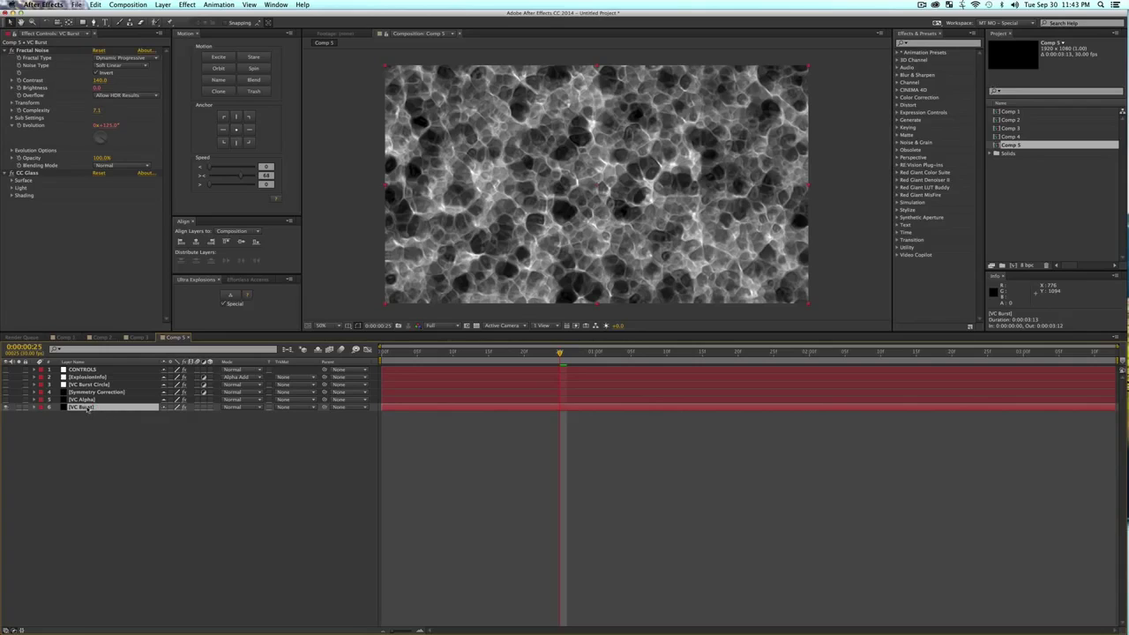
{"action": "left_click", "coordinate": [113, 66]}
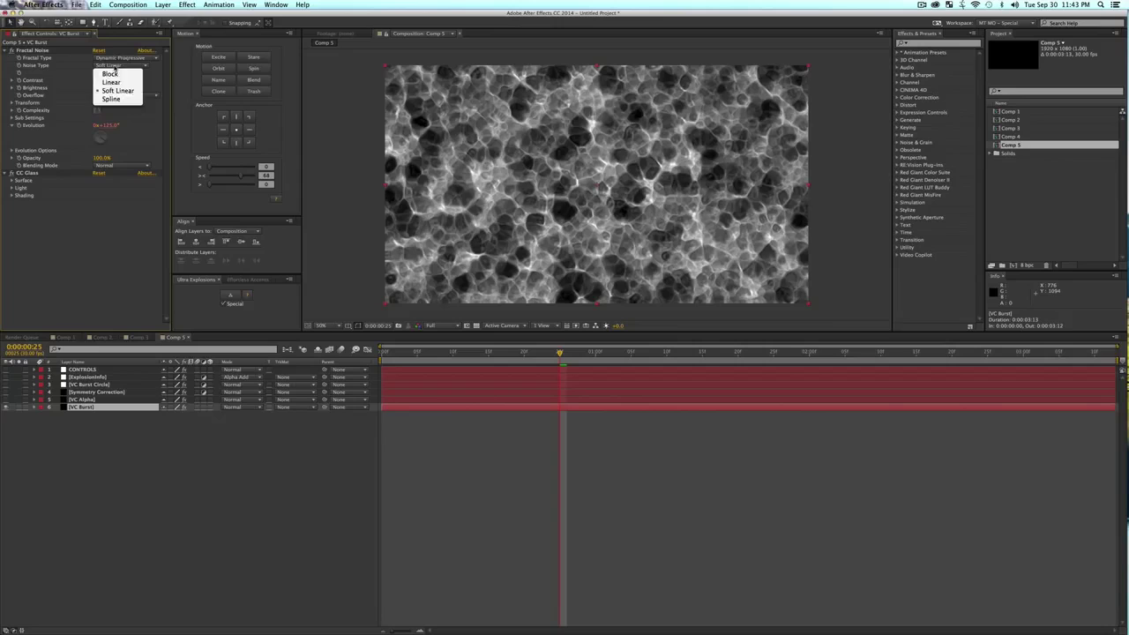
{"action": "left_click", "coordinate": [111, 74]}
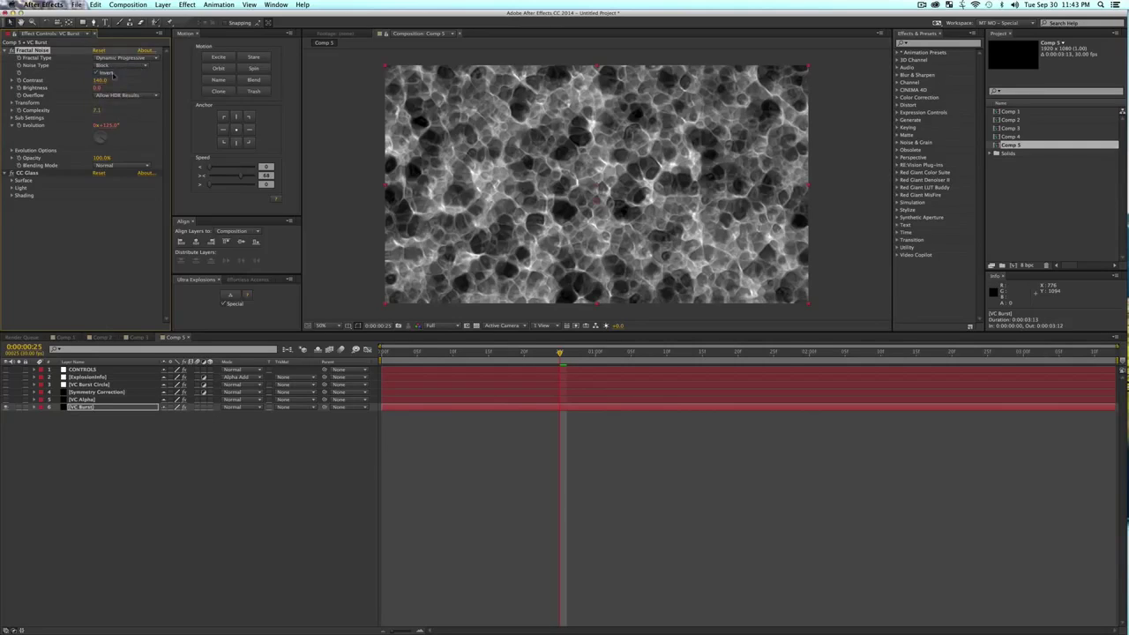
Make the Symmetry Correction, VC Burst Circle and ExplosionInfo layers visible again.
{"action": "left_click", "coordinate": [6, 392]}
{"action": "left_click", "coordinate": [6, 384]}
{"action": "left_click", "coordinate": [6, 377]}
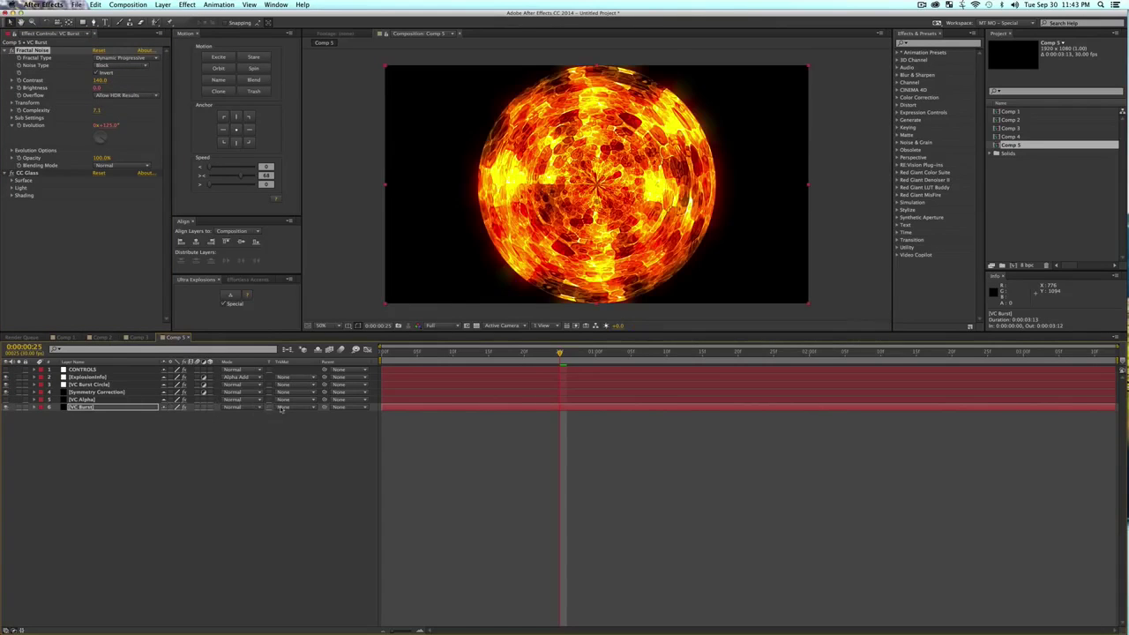
Set the VC Burst layer's track matte to Alpha Matte "[VC Alpha]" and deselect the layer.
{"action": "left_click", "coordinate": [244, 411]}
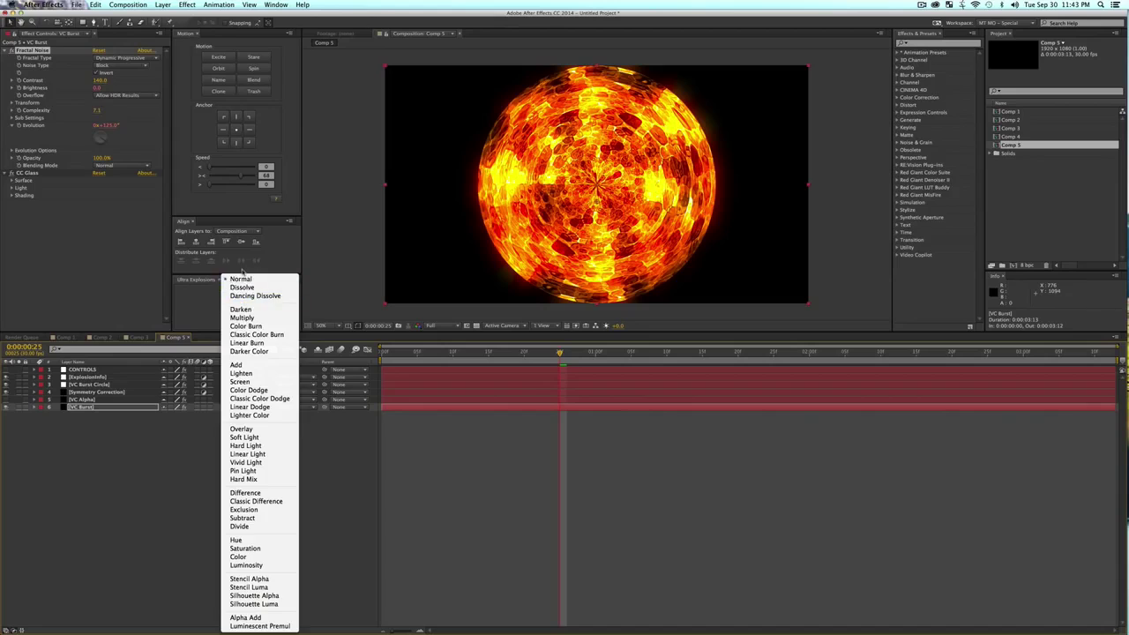
{"action": "left_click", "coordinate": [284, 409]}
{"action": "left_click", "coordinate": [284, 409]}
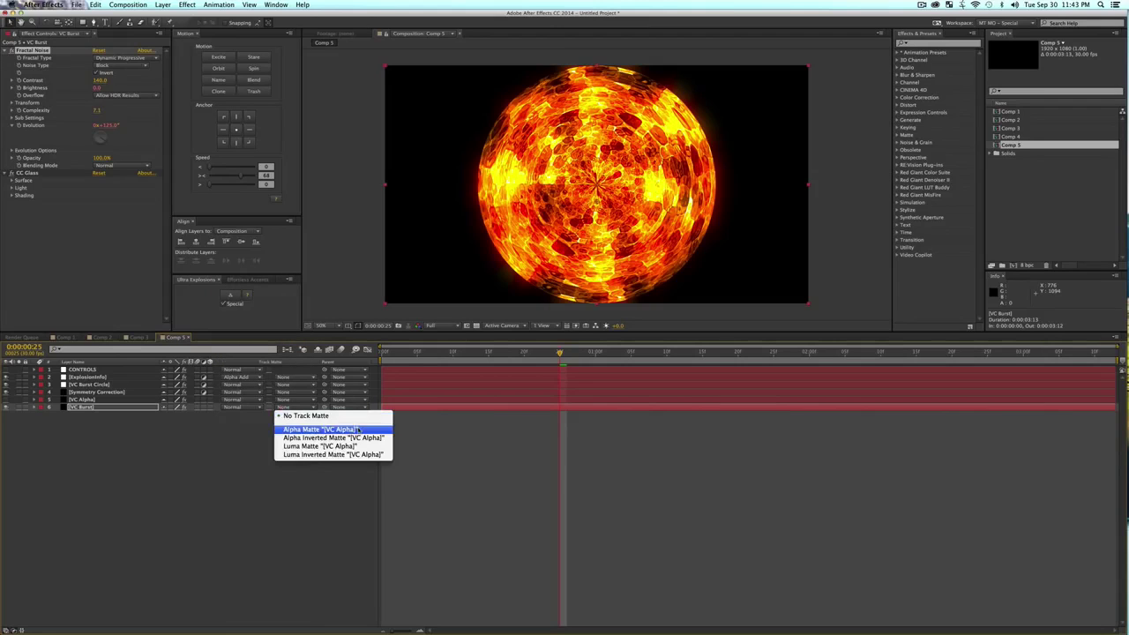
{"action": "left_click", "coordinate": [343, 429]}
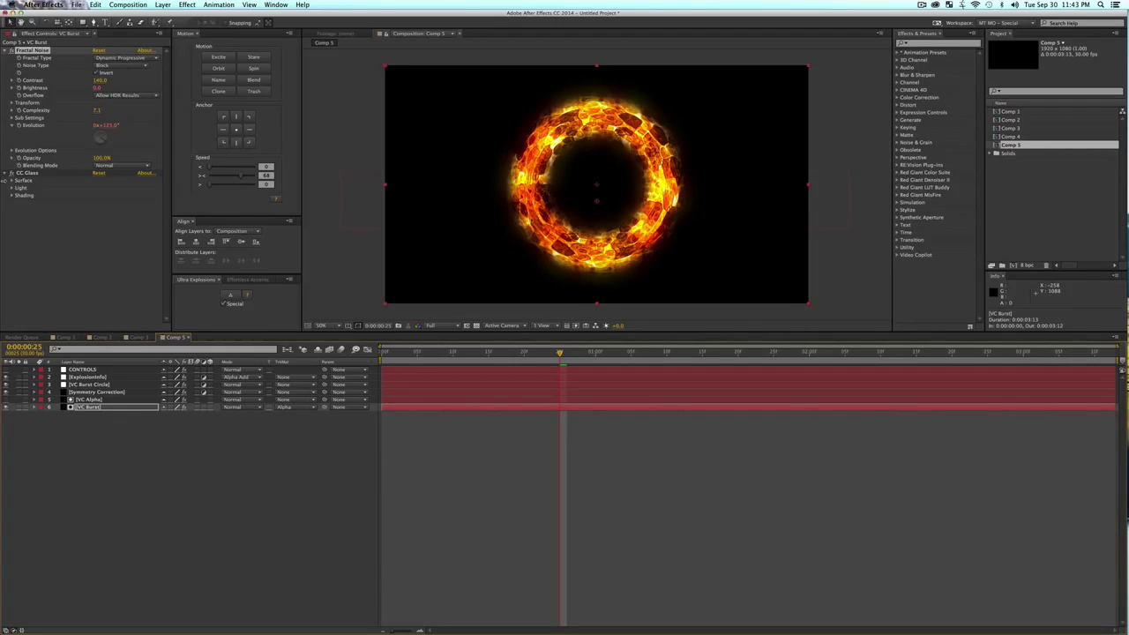
{"action": "left_click", "coordinate": [131, 441]}
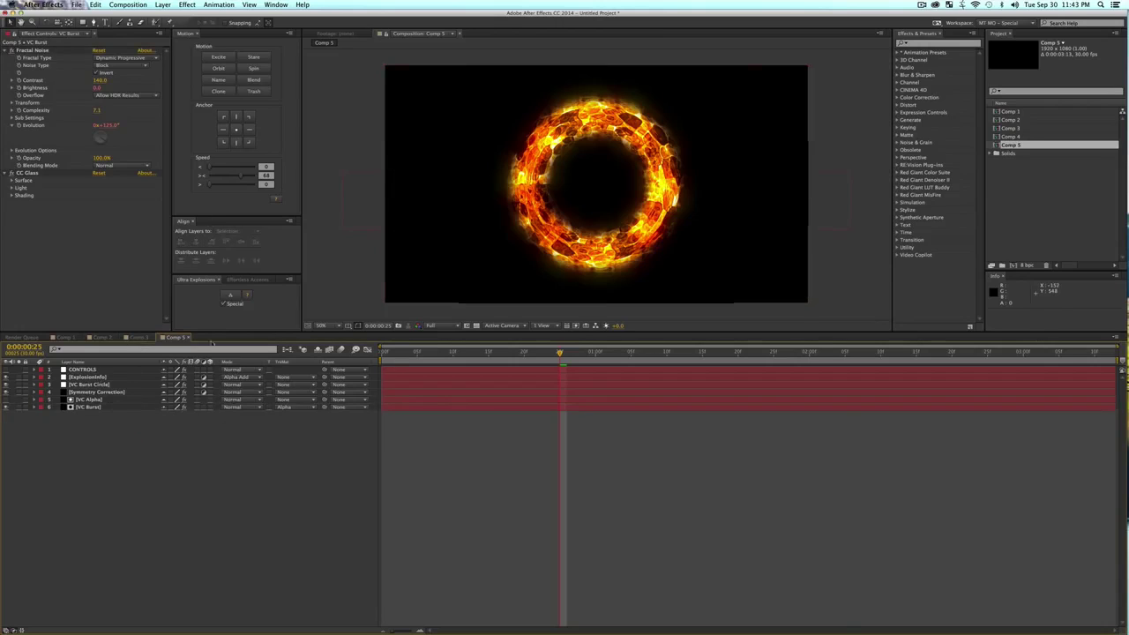
Open Comp 1 and play through its keyframed explosion to examine the animation.
{"action": "left_click", "coordinate": [64, 337]}
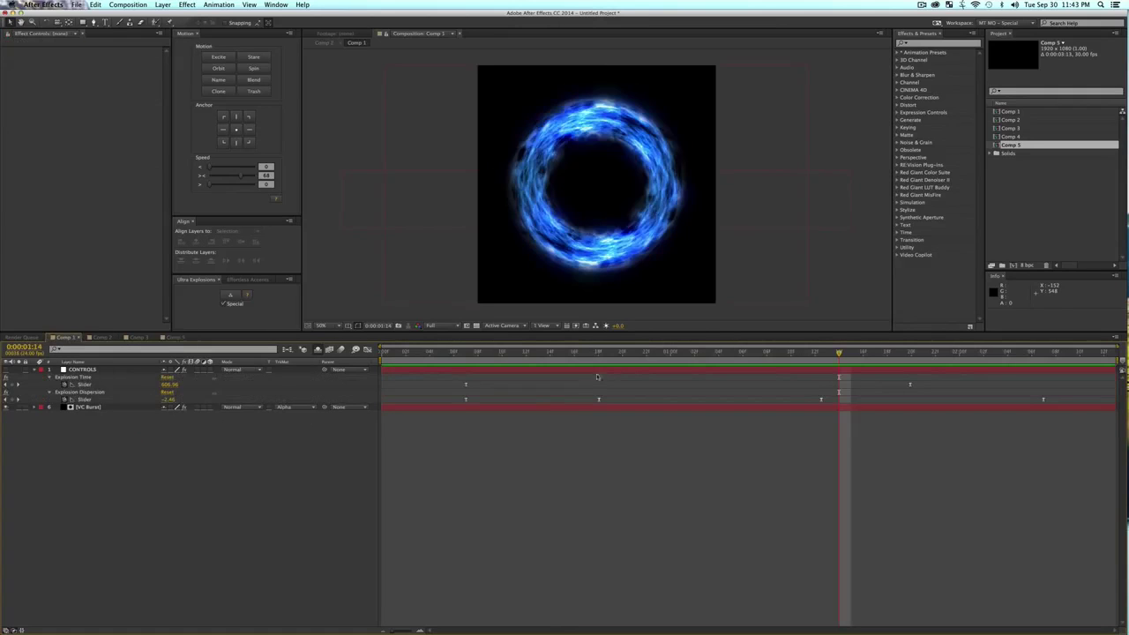
{"action": "left_click", "coordinate": [562, 352]}
{"action": "left_click_drag", "start_coordinate": [563, 352], "coordinate": [968, 390]}
{"action": "key", "text": "space"}
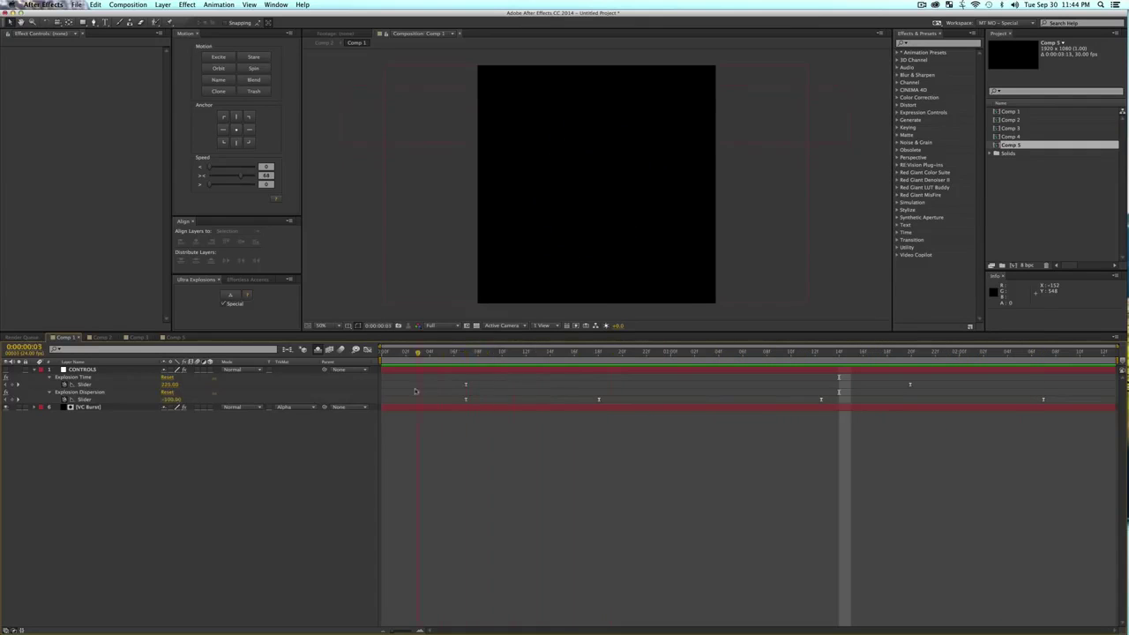
{"action": "key", "text": "space"}
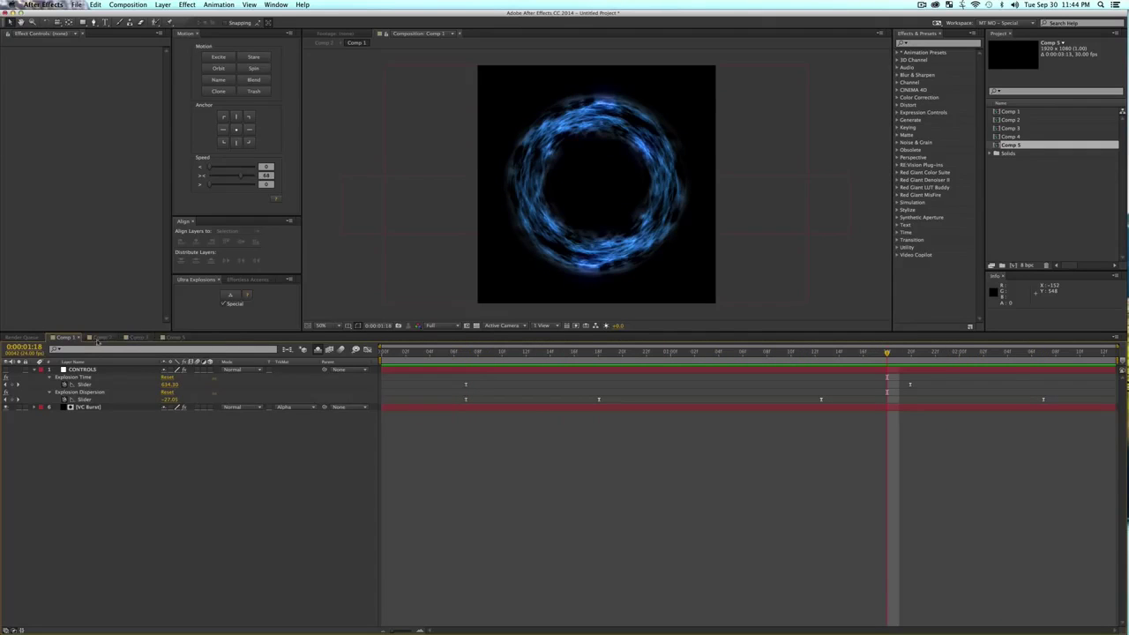
Open Comp 3 and preview the animation of its explosion.
{"action": "left_click", "coordinate": [138, 338]}
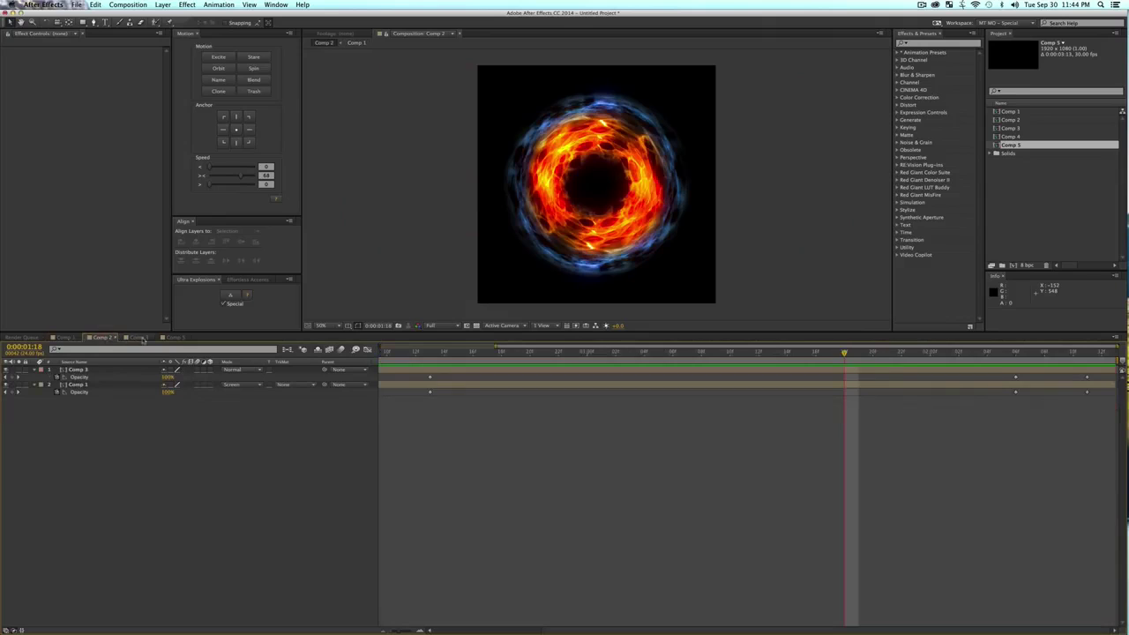
{"action": "key", "text": "space"}
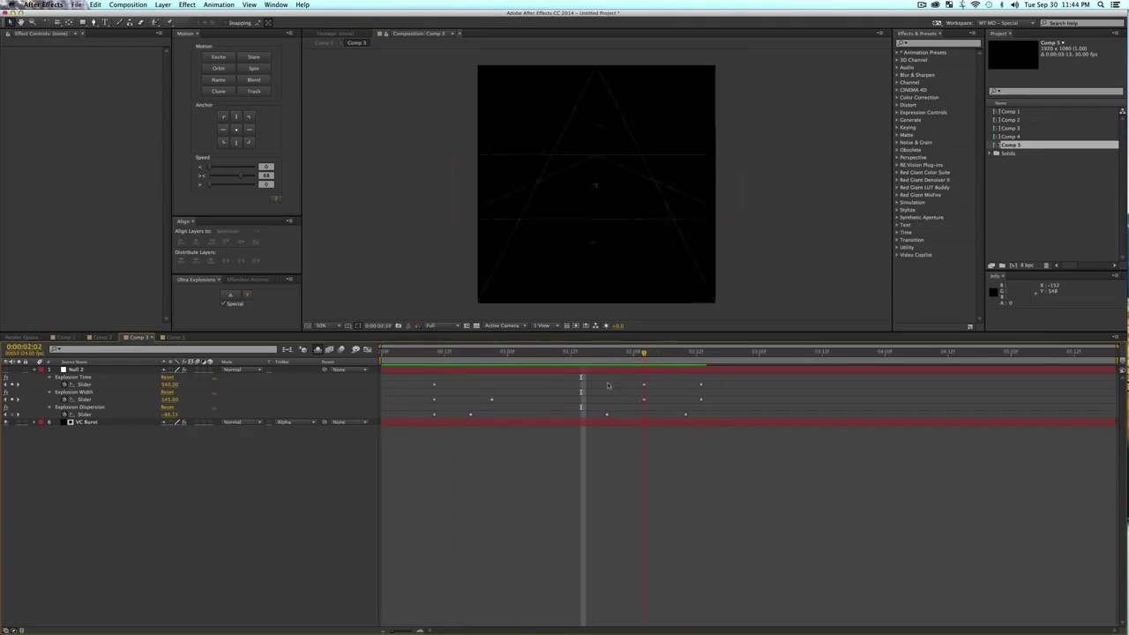
{"action": "key", "text": "space"}
Return to Comp 2, examine its Comp 3 and Comp 1 layers, and scrub through the combined explosion.
{"action": "left_click", "coordinate": [102, 337]}
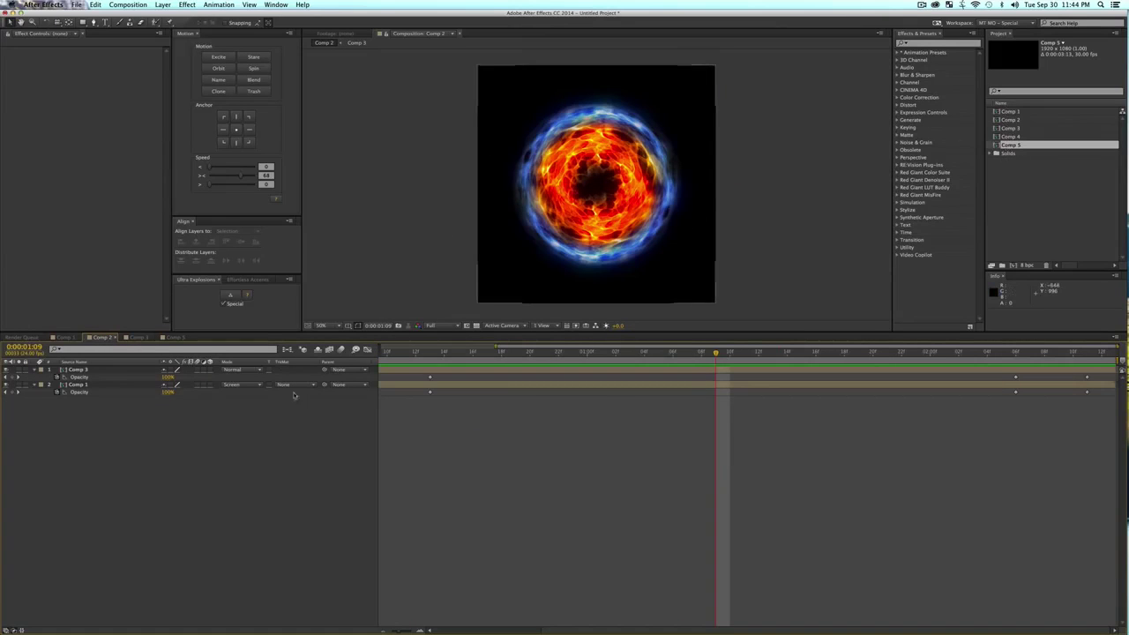
{"action": "left_click", "coordinate": [77, 370]}
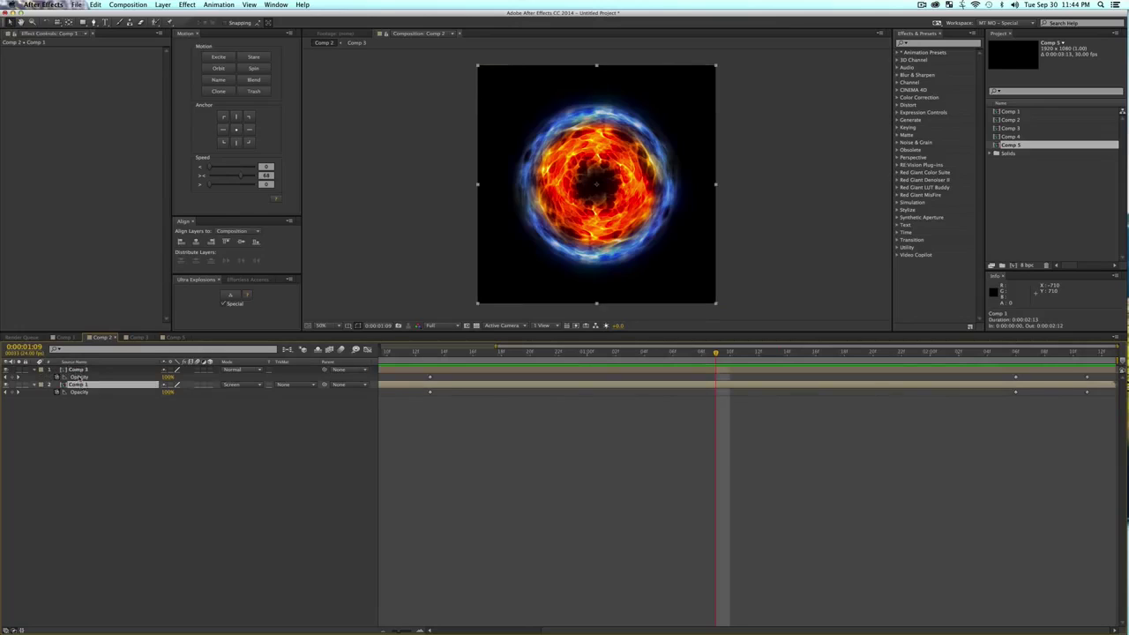
{"action": "left_click", "coordinate": [231, 416]}
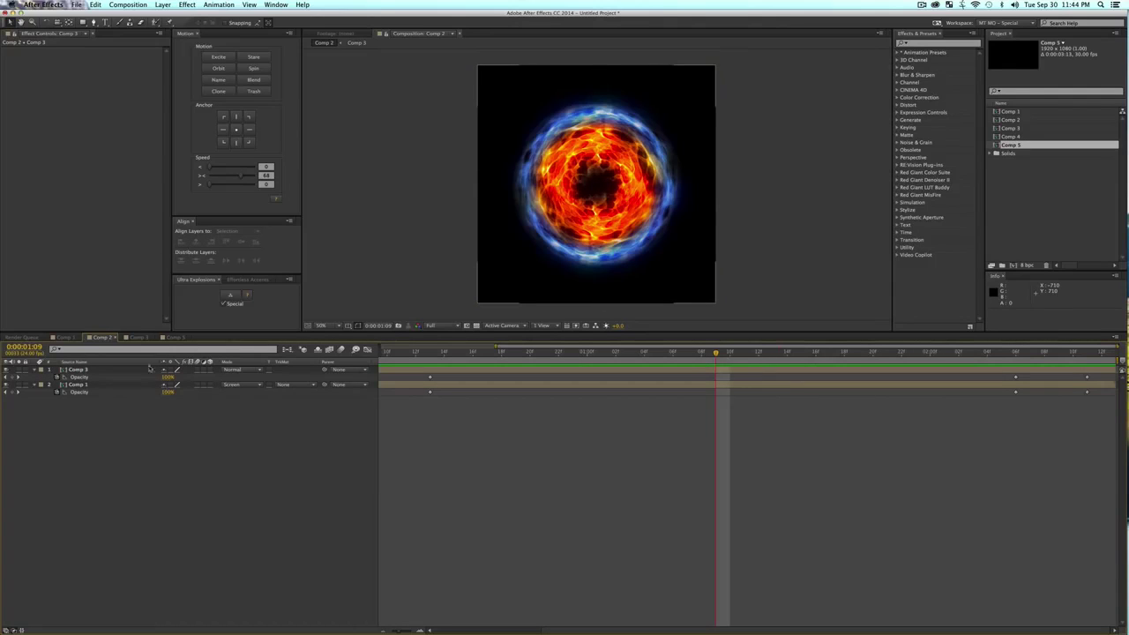
{"action": "left_click_drag", "start_coordinate": [465, 354], "coordinate": [704, 384]}
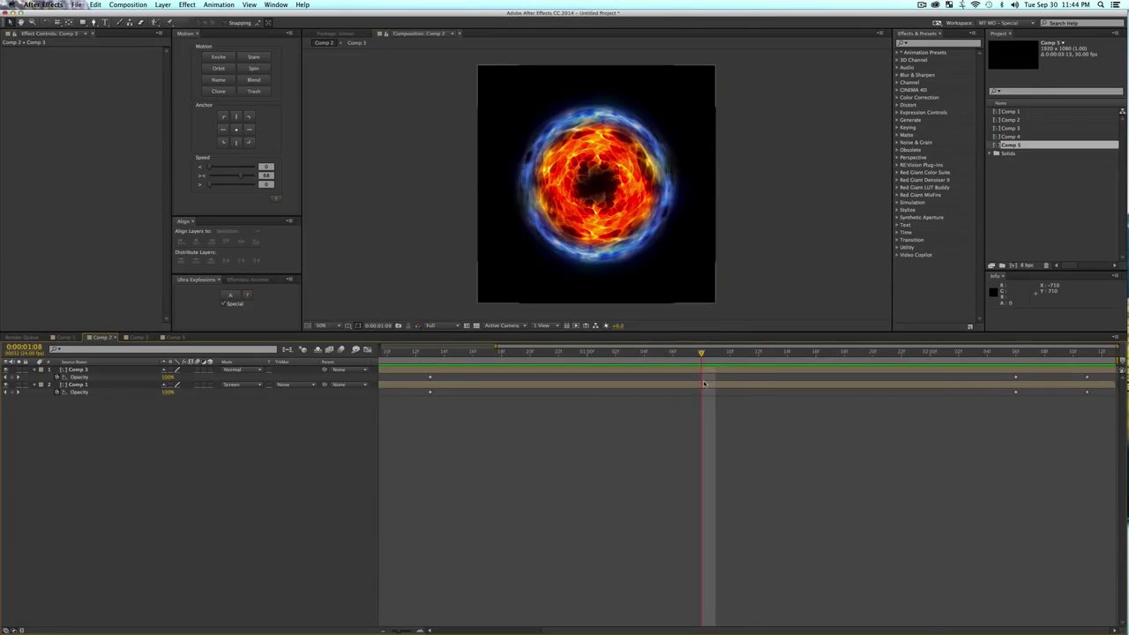